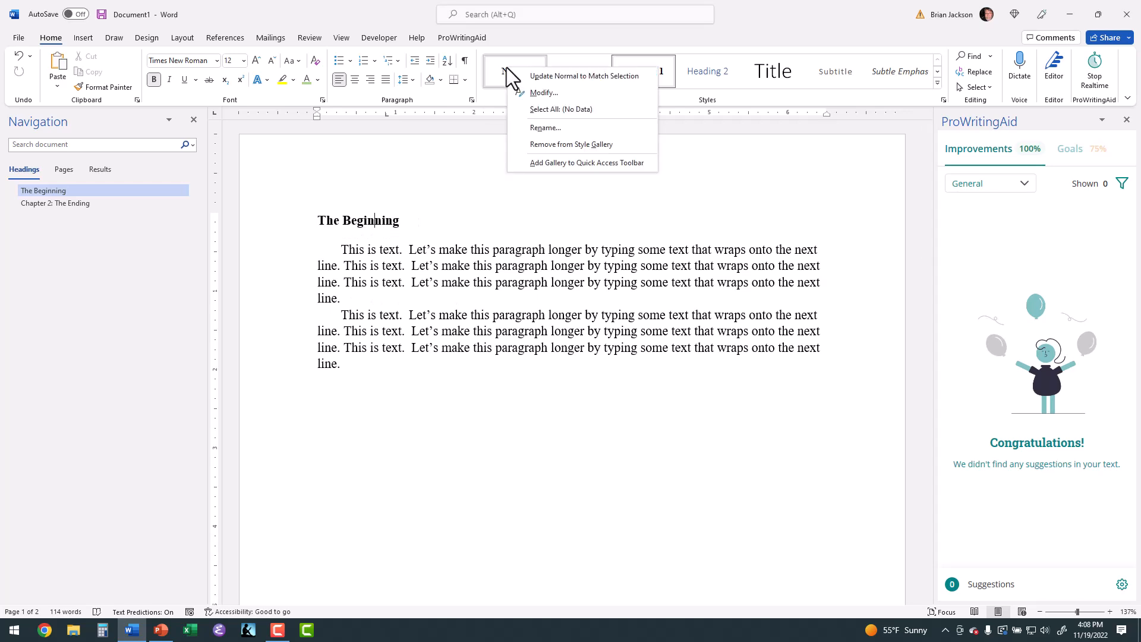
Step: Modify the Normal style to use the Arial font
left_click(537, 95)
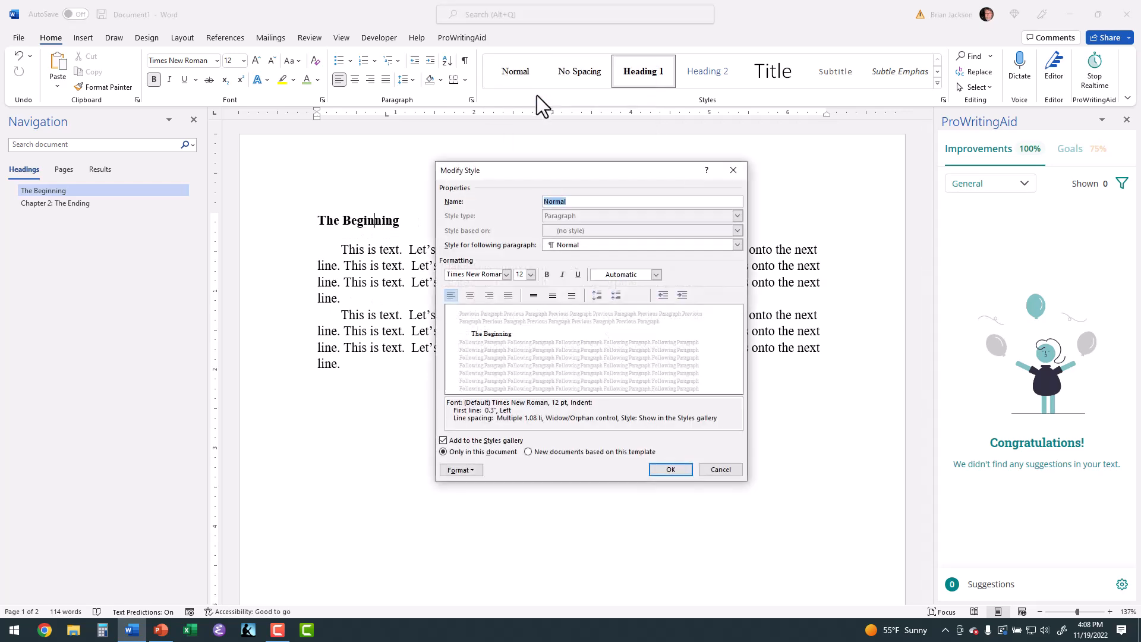
left_click(506, 274)
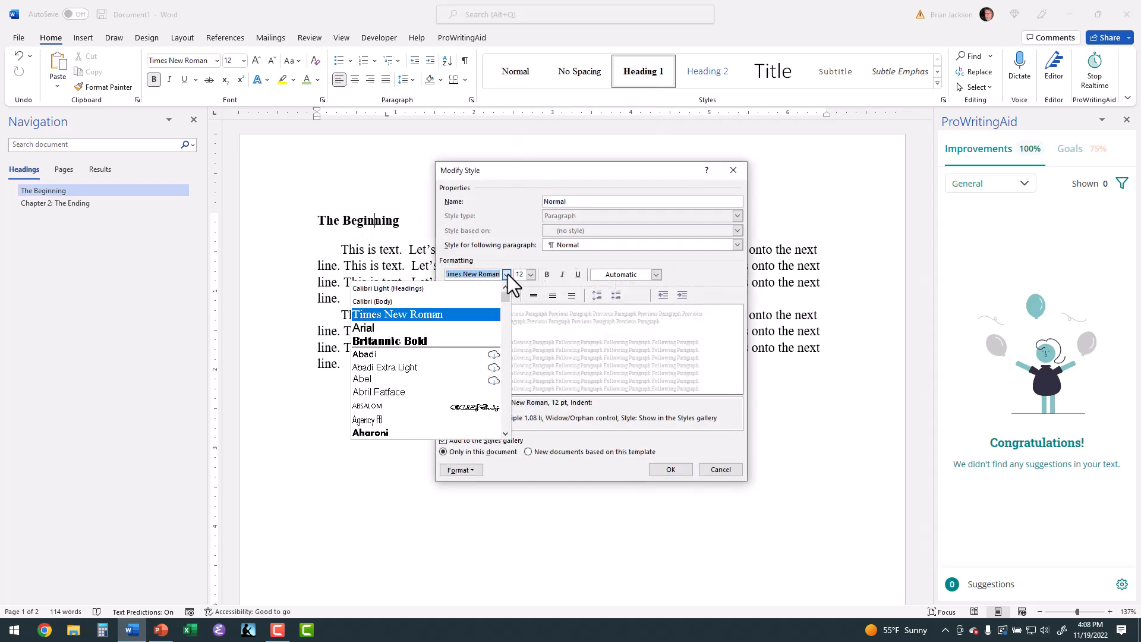
left_click(467, 327)
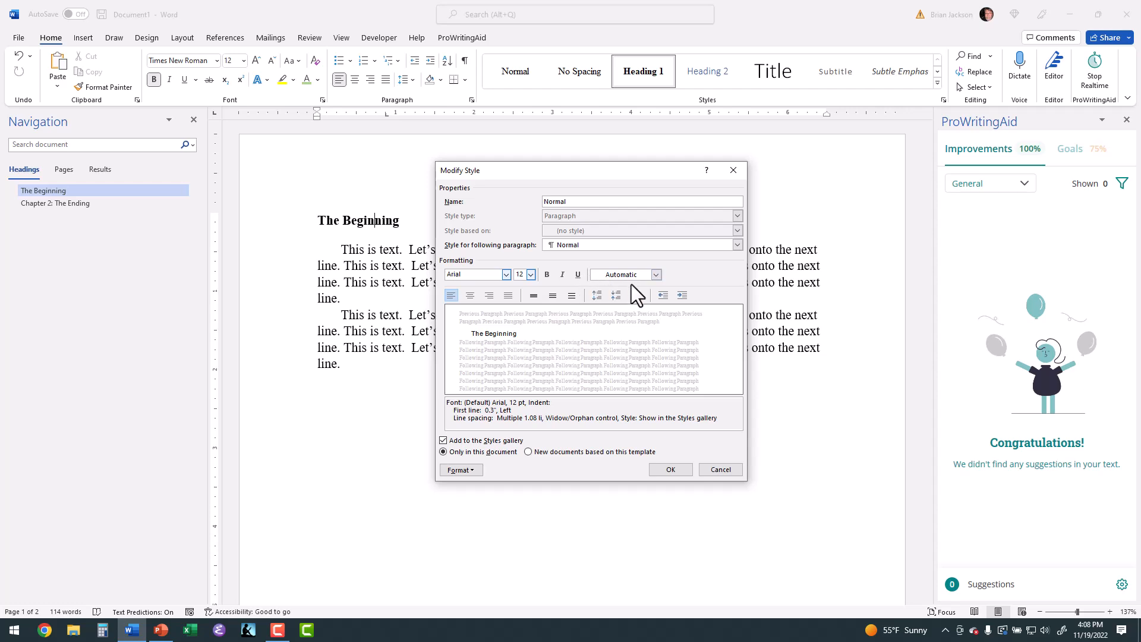
left_click(656, 274)
left_click(656, 274)
Step: Remove the Normal style's first-line indent, set its spacing after paragraphs to 12 pt, and apply the style changes
left_click(457, 468)
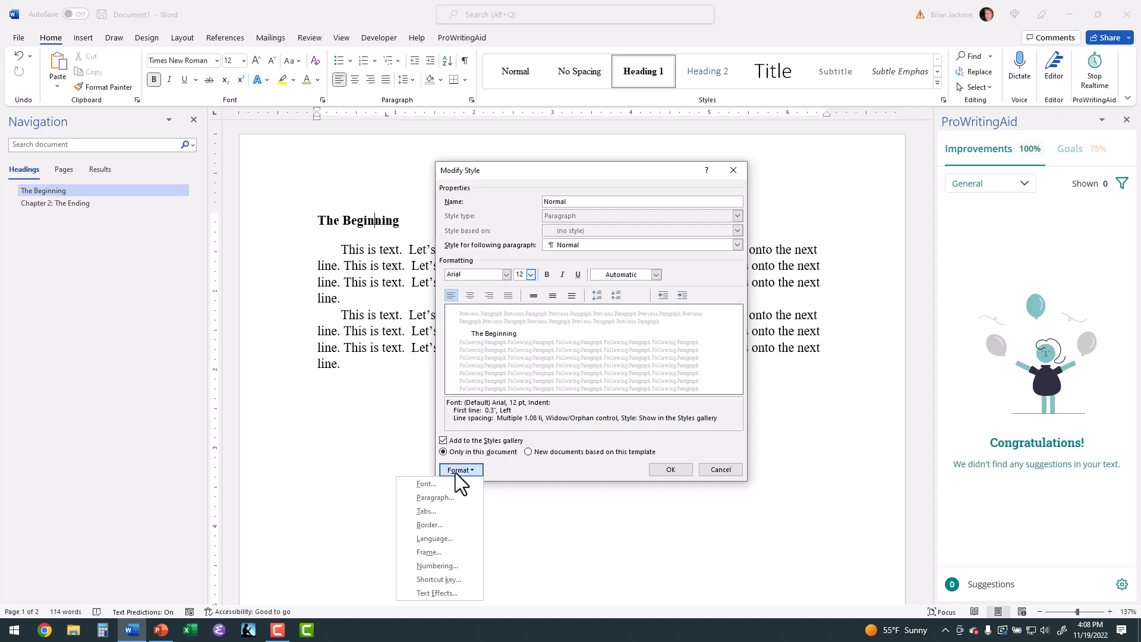
left_click(447, 496)
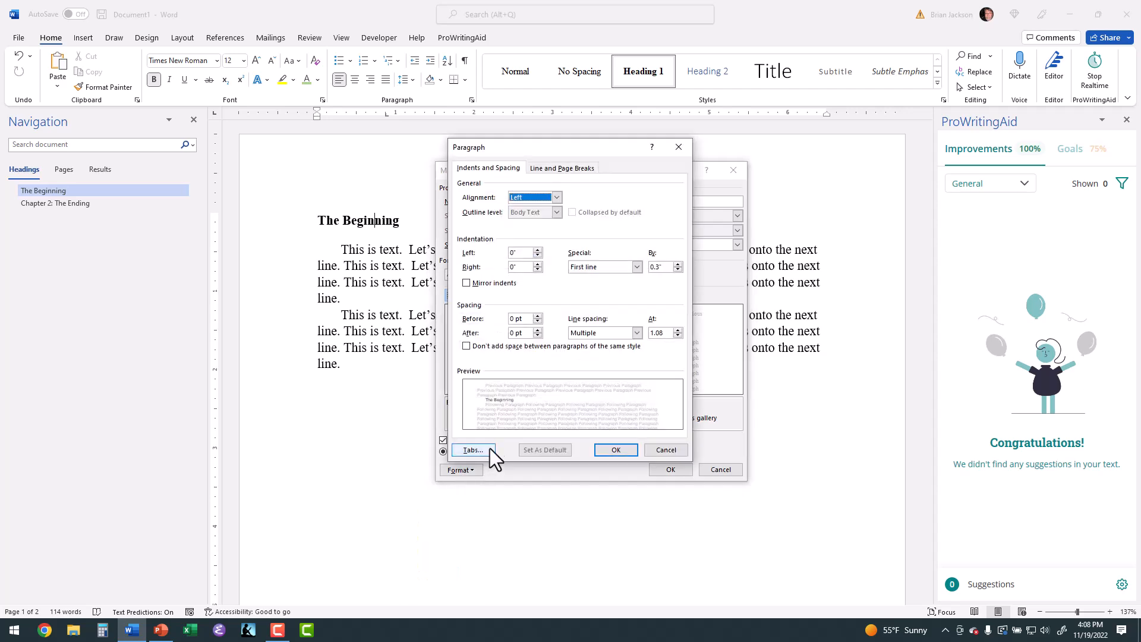
left_click(638, 266)
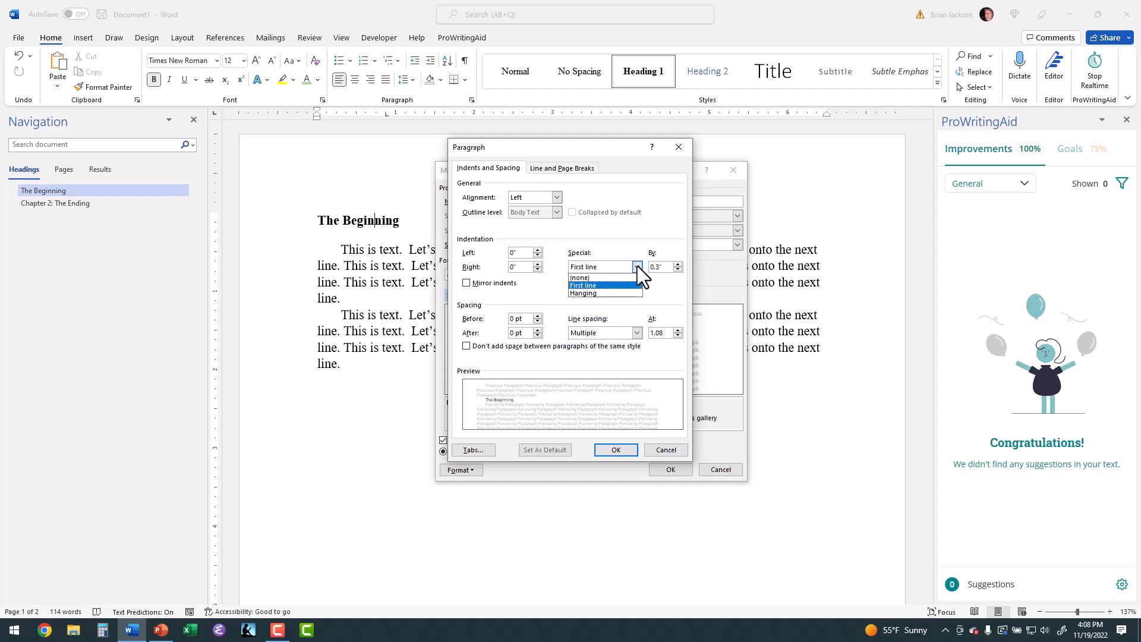
left_click(621, 276)
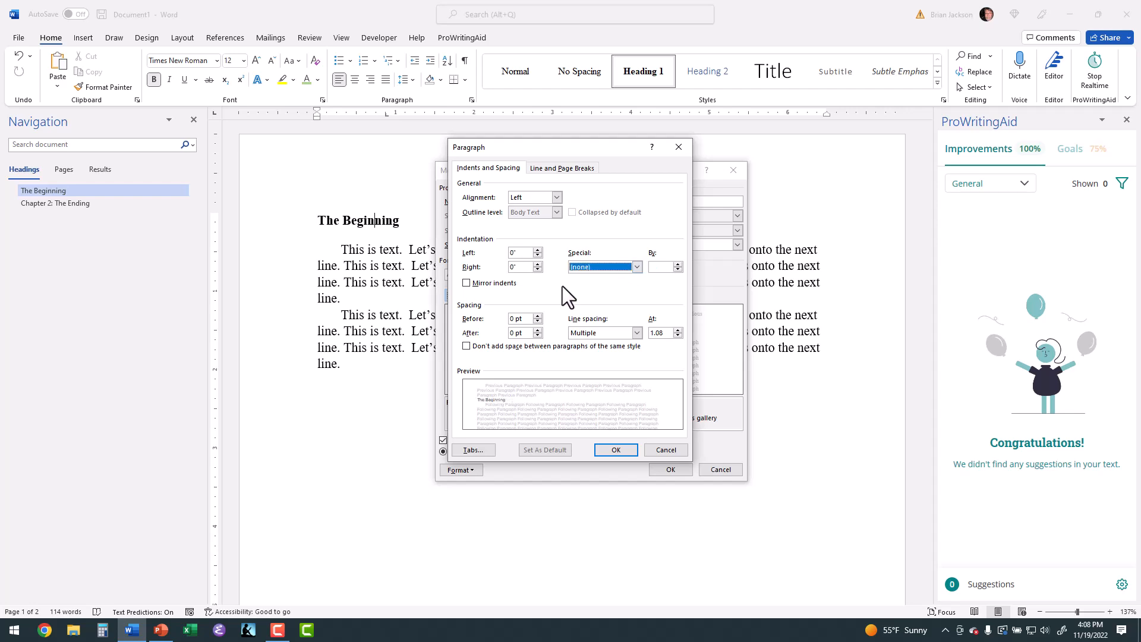
left_click(537, 330)
left_click(538, 330)
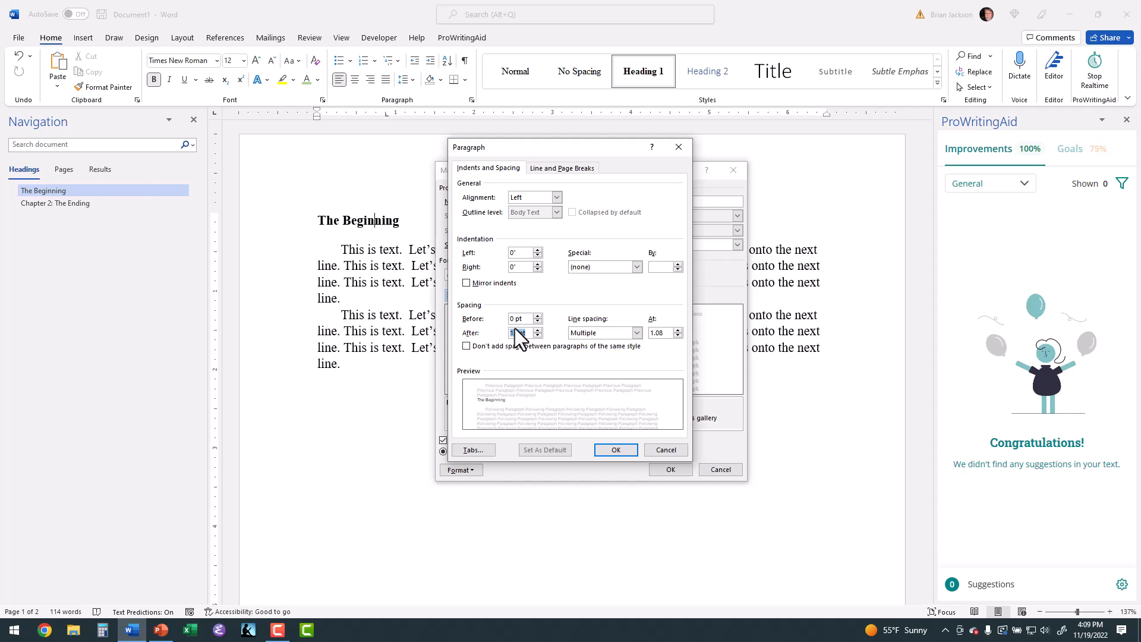
left_click(616, 450)
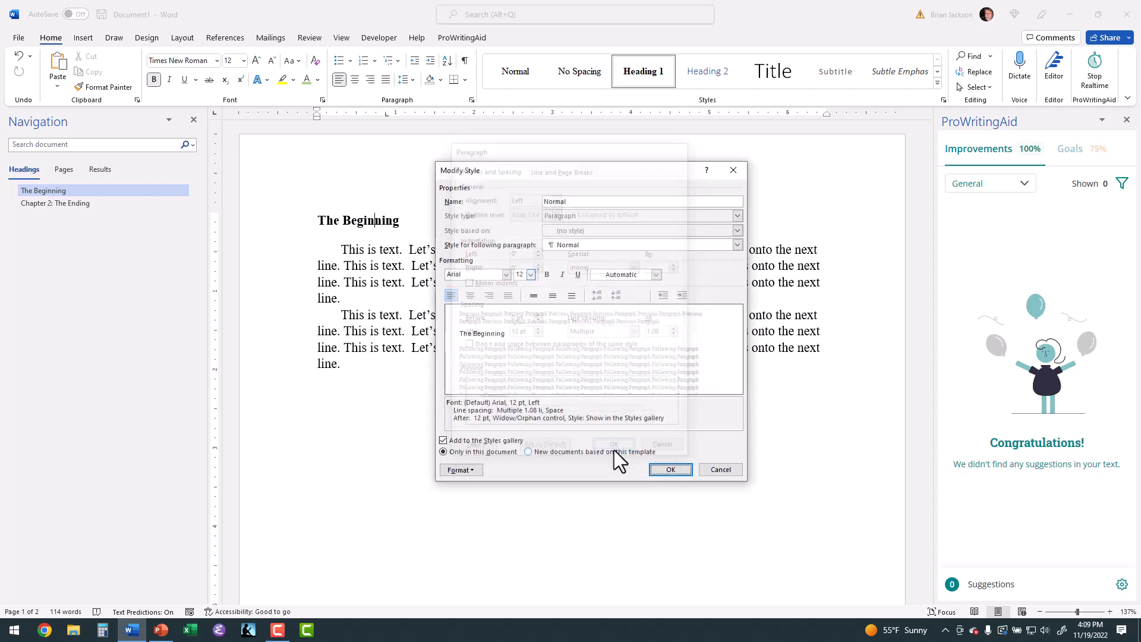
left_click(669, 469)
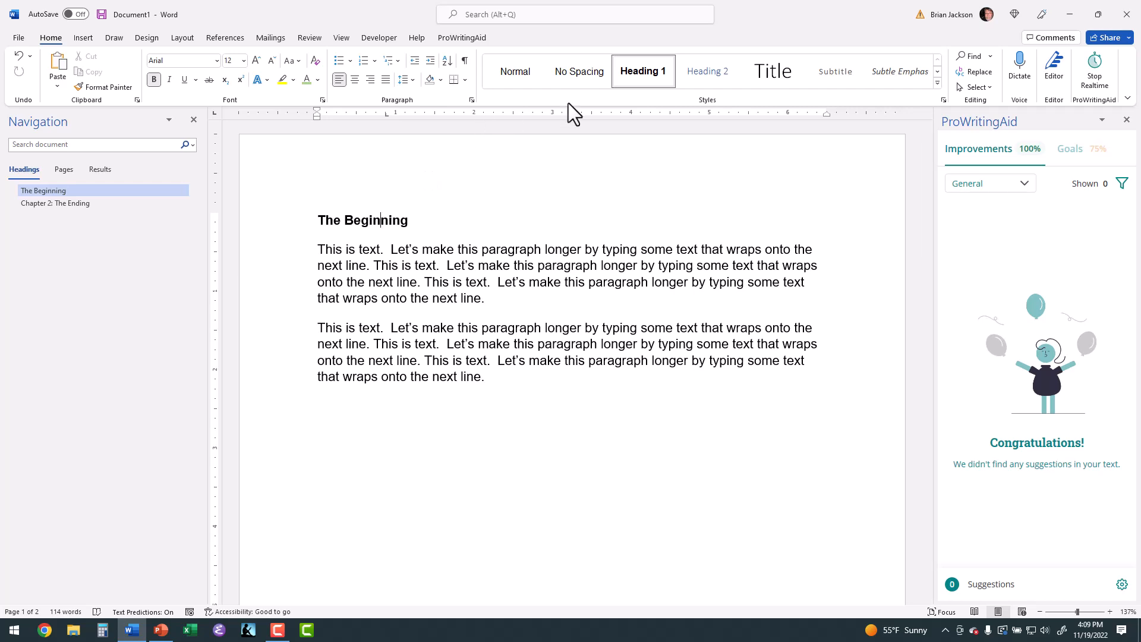
Step: Review the Heading 1 style's paragraph spacing and its line and page break settings
right_click(635, 70)
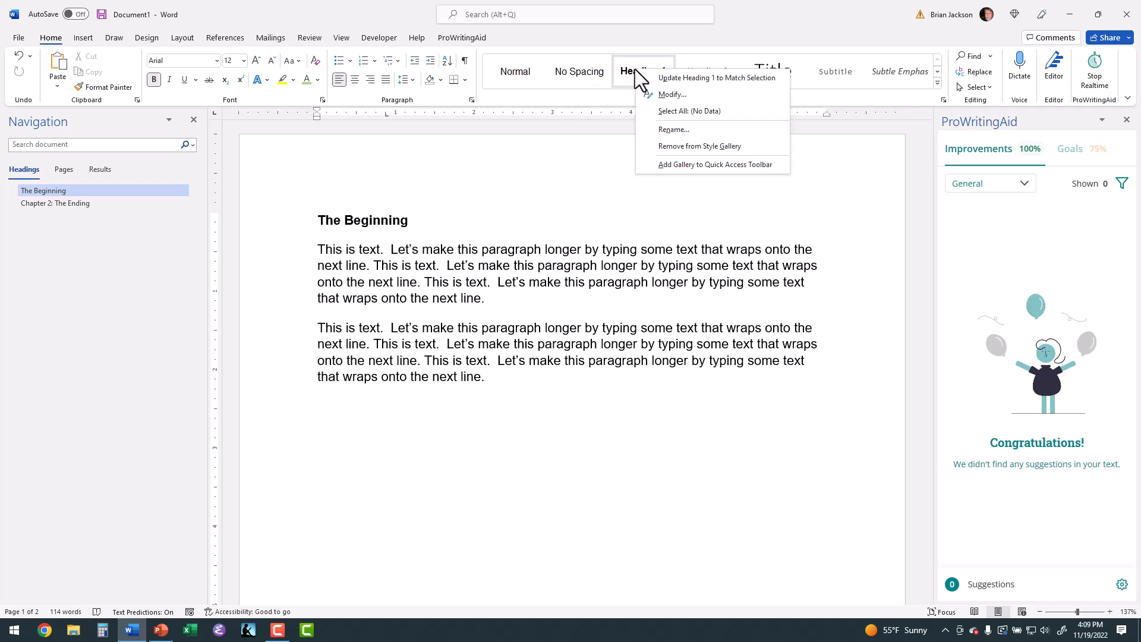
left_click(662, 97)
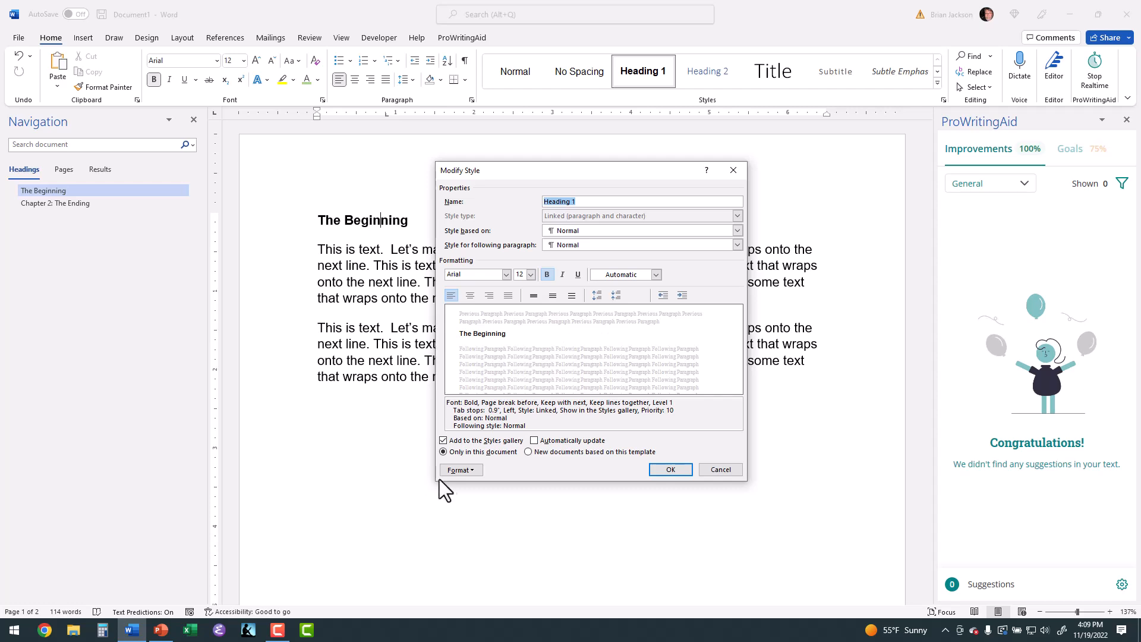
left_click(472, 469)
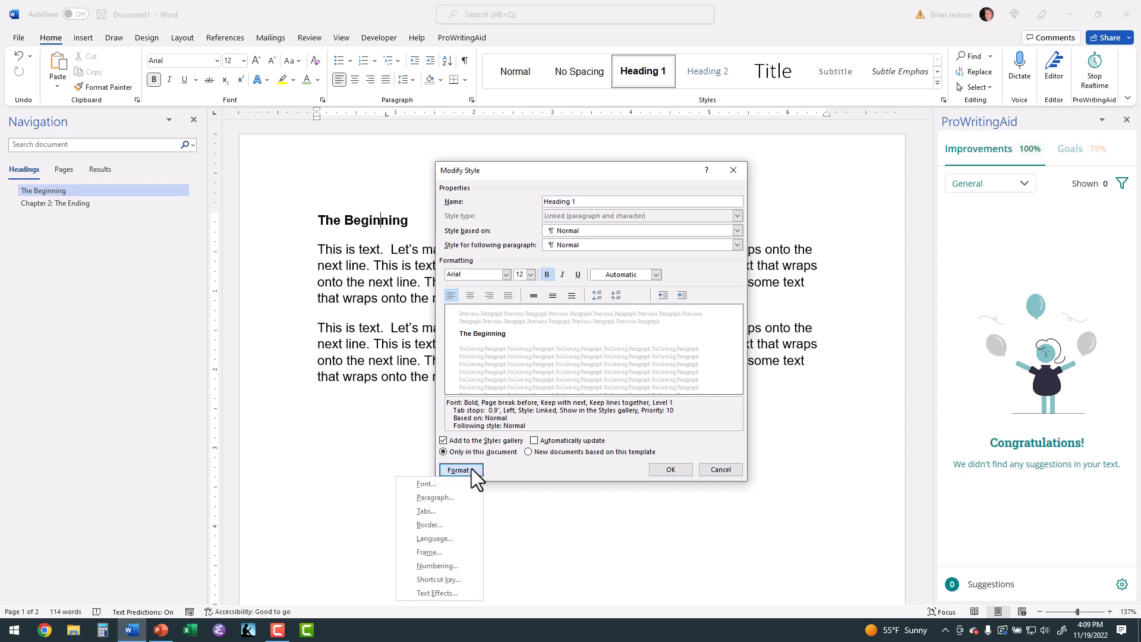
left_click(449, 494)
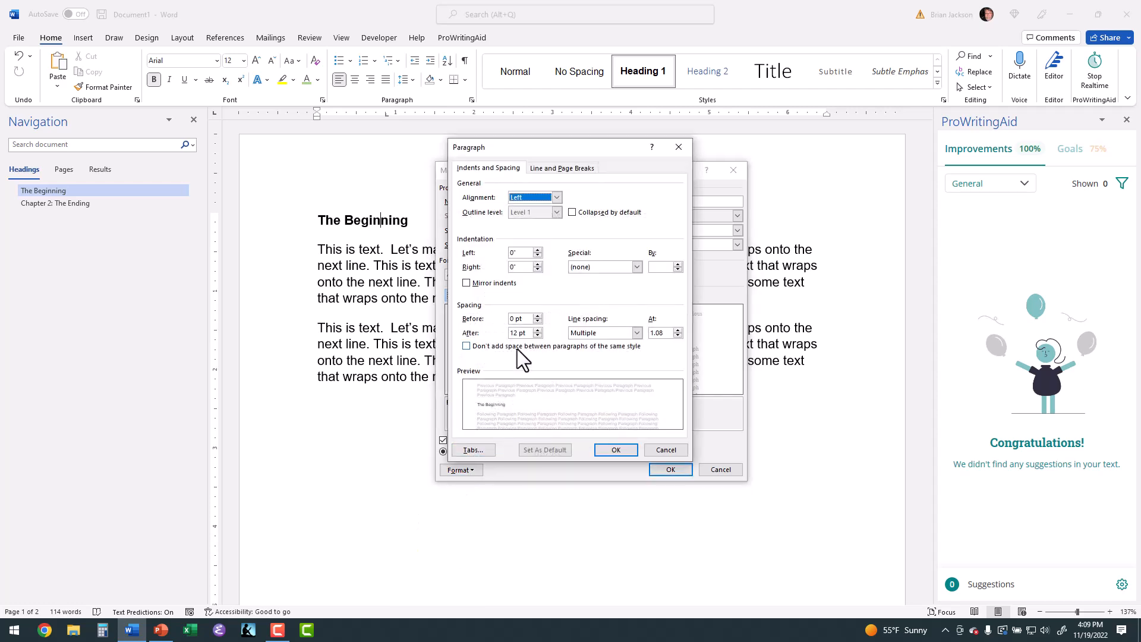
left_click(541, 169)
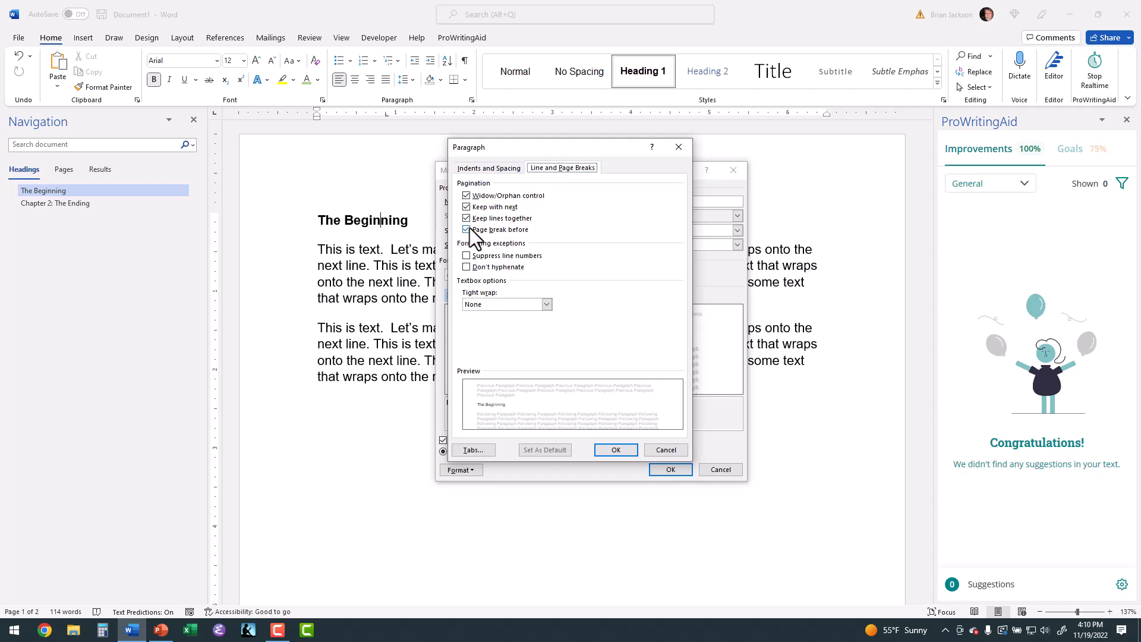
left_click(622, 451)
left_click(673, 469)
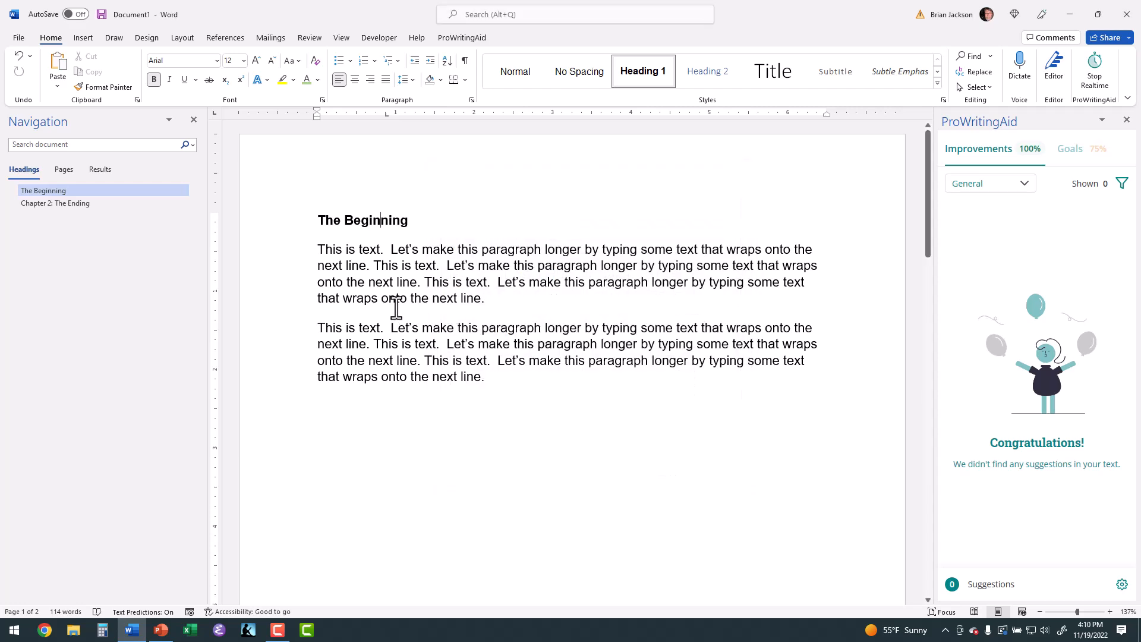
Step: Apply the multilevel list format "1 Heading 1, 1.1 Heading 2, 1.1.1 Heading 3" to number the document's headings
mouse_move(350, 224)
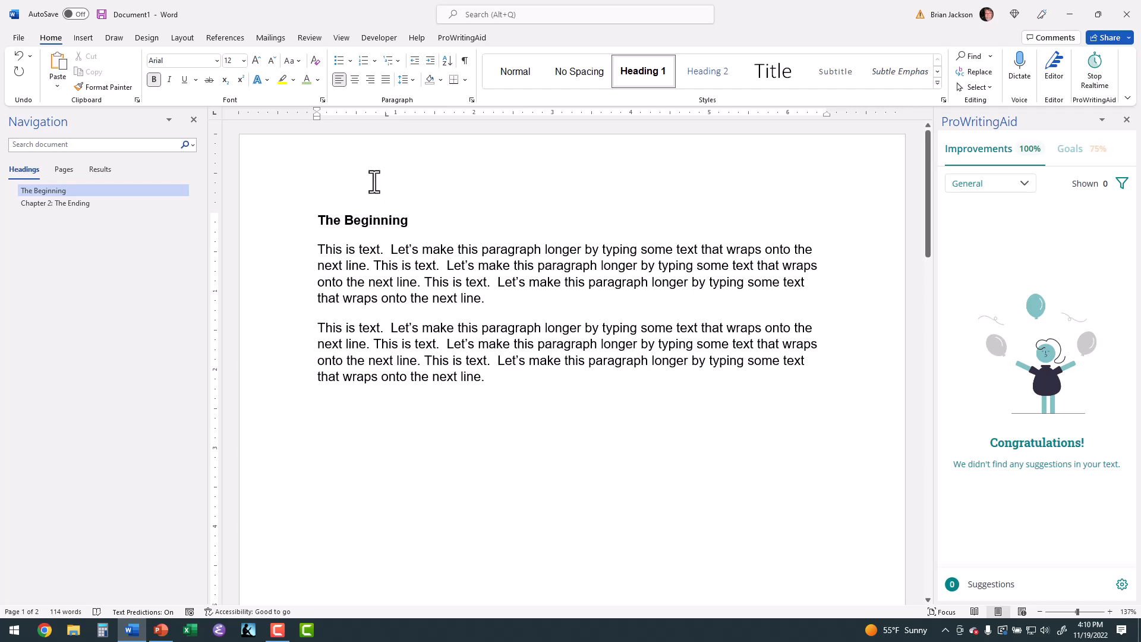
left_click(398, 60)
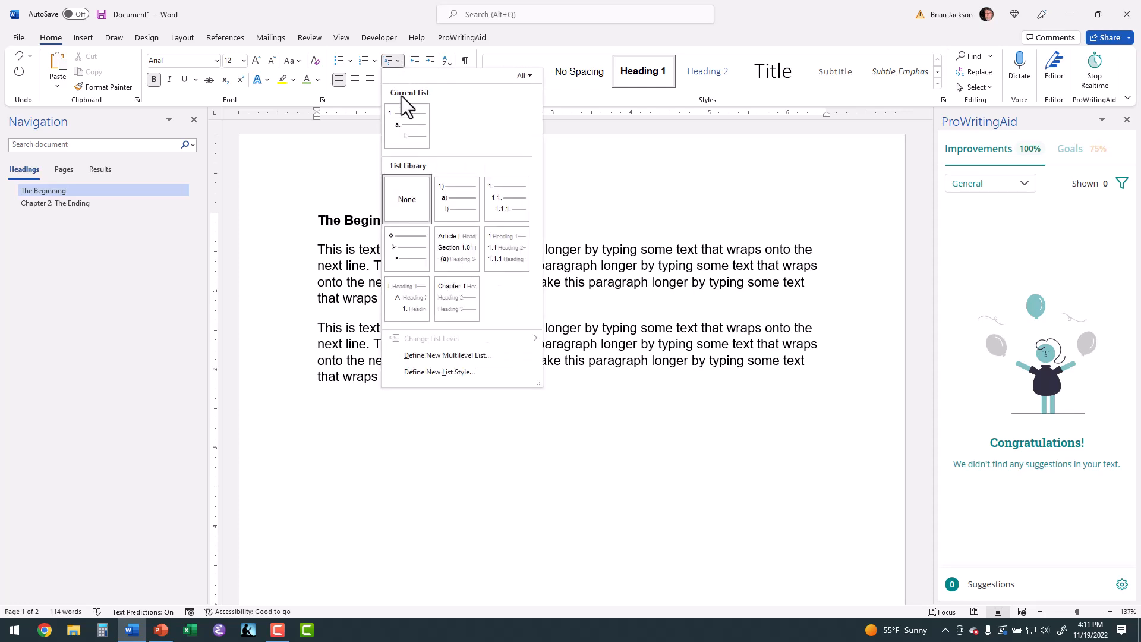
mouse_move(494, 254)
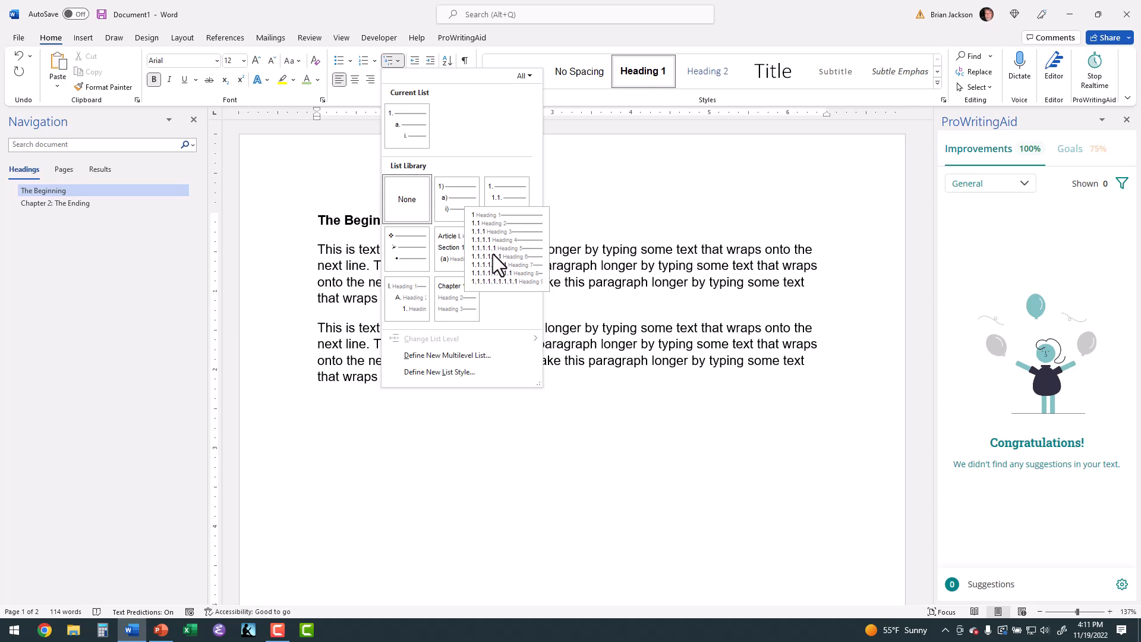
left_click(493, 254)
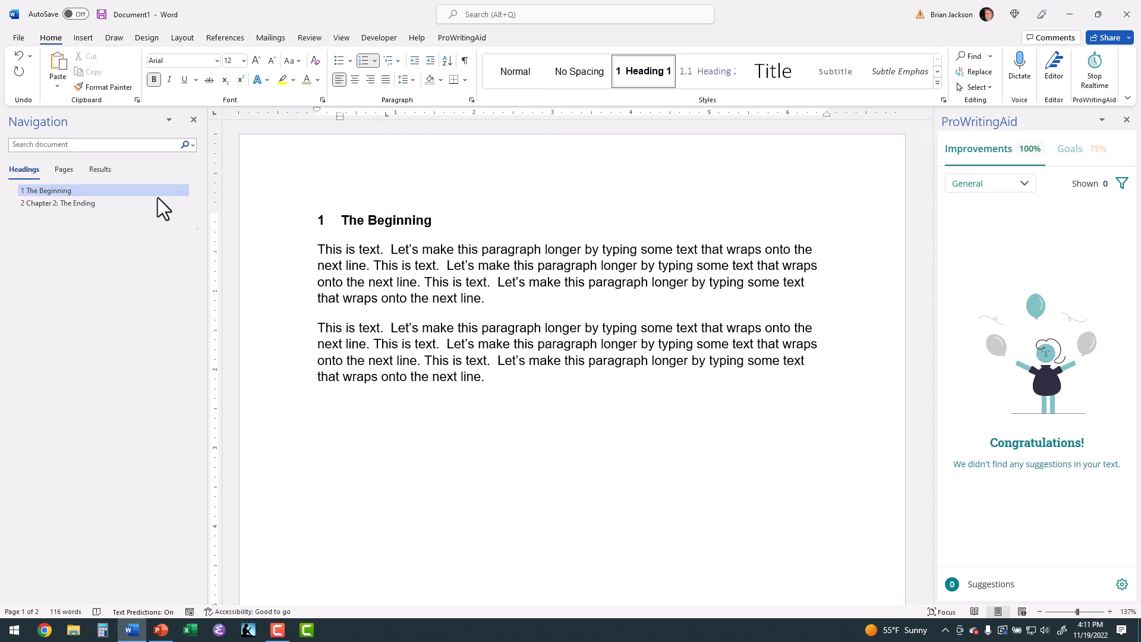
Step: Delete the manually written "Chapter 2:" prefix from the second chapter heading, leaving "The Ending"
left_click(36, 203)
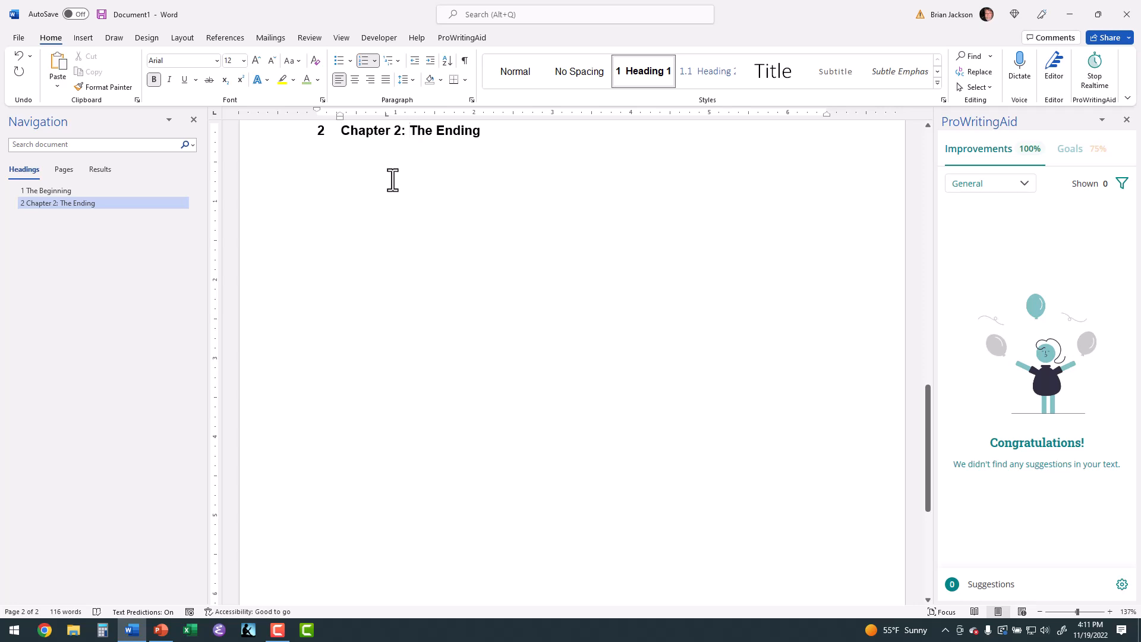
key("BackSpace")
key("BackSpace")
key("BackSpace")
key("BackSpace")
key("BackSpace")
key("BackSpace")
key("BackSpace")
key("BackSpace")
key("BackSpace")
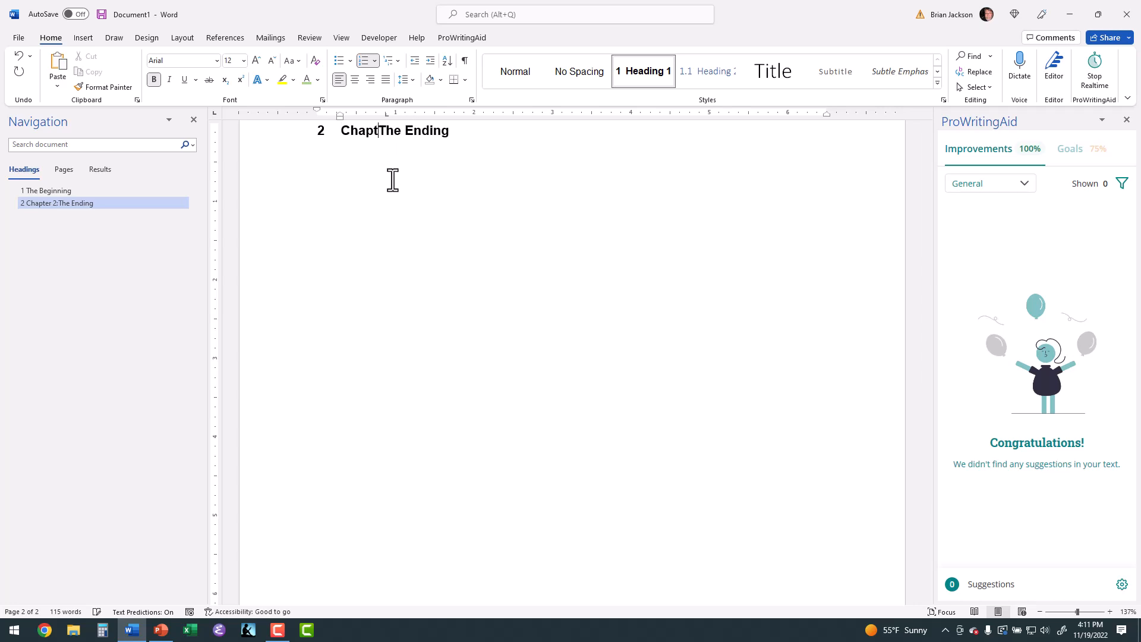
key("BackSpace")
key("BackSpace")
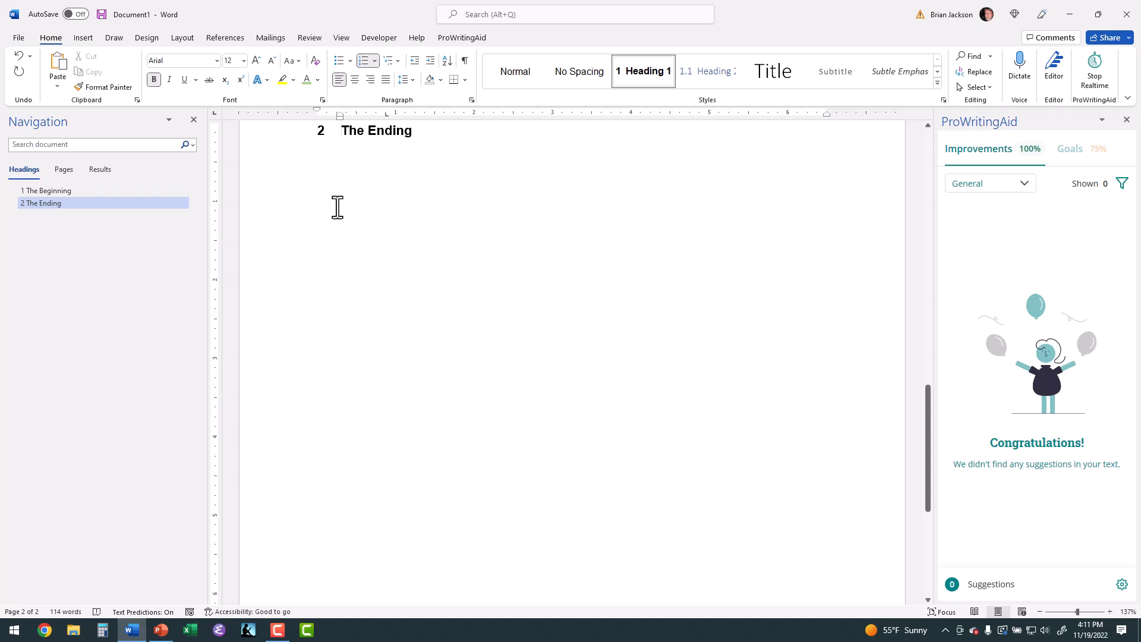
Step: Add a new paragraph after the last text of The Beginning and apply the Heading 2 style to it
left_click(60, 191)
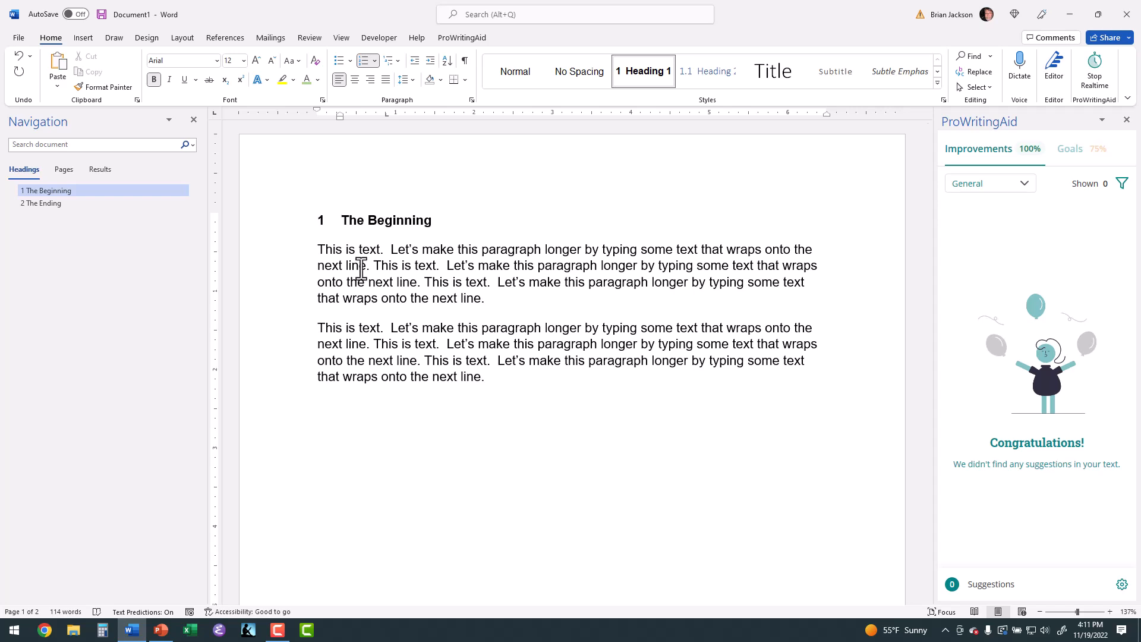
left_click(80, 190)
left_click(493, 380)
key("Return")
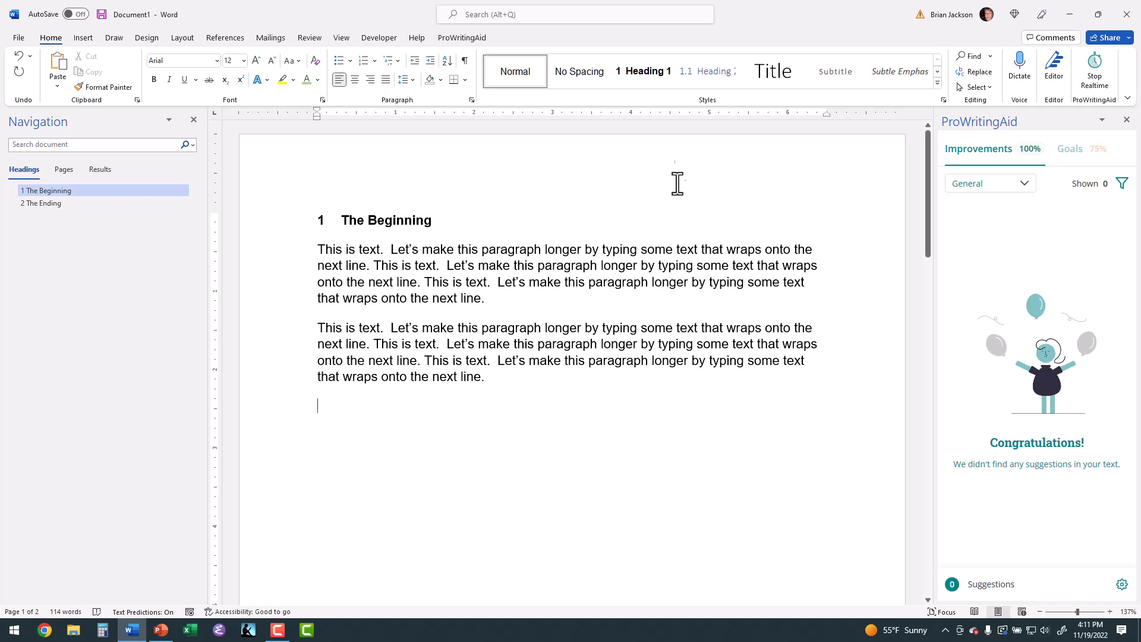
left_click(693, 67)
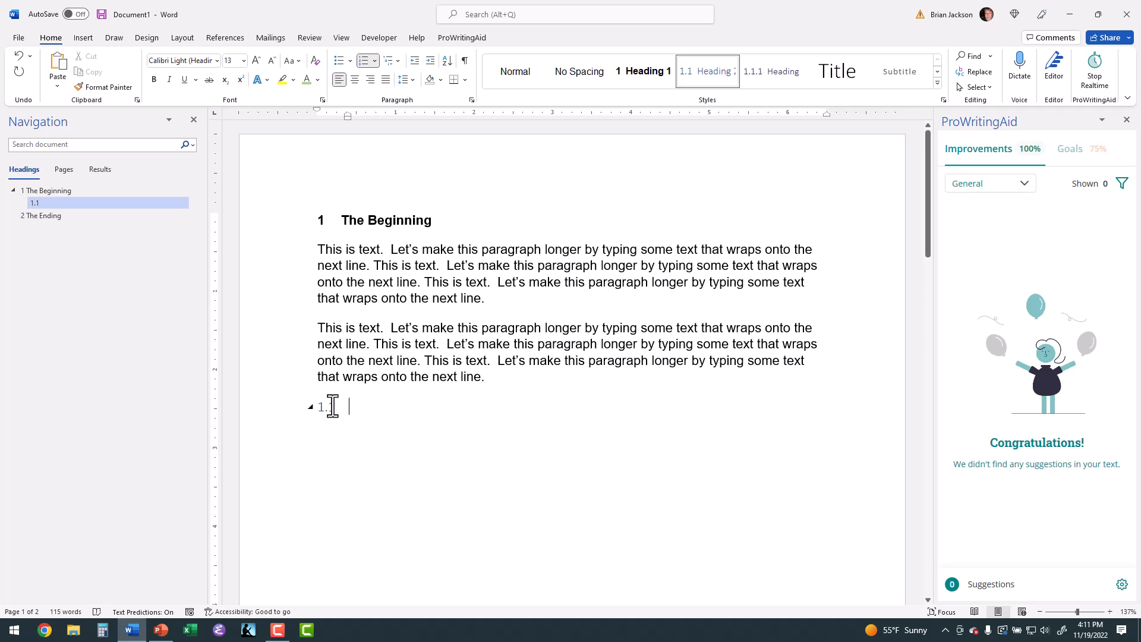
Step: Modify the Heading 2 style to Arial, 12 pt, bold and italic, with the automatic font colour
right_click(694, 69)
left_click(729, 95)
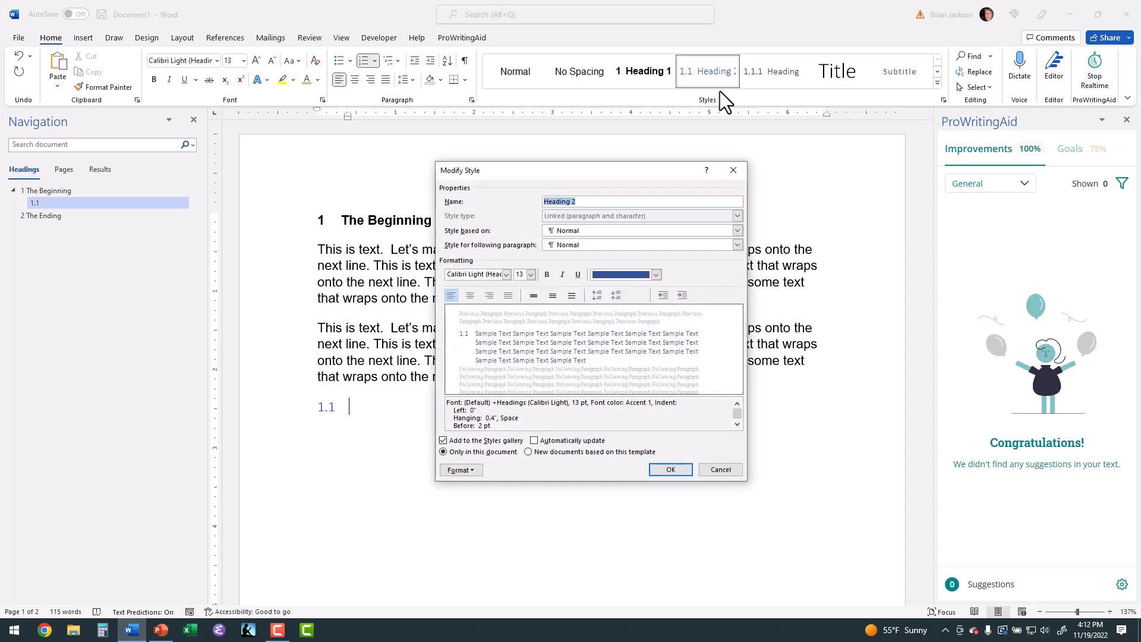
left_click(507, 274)
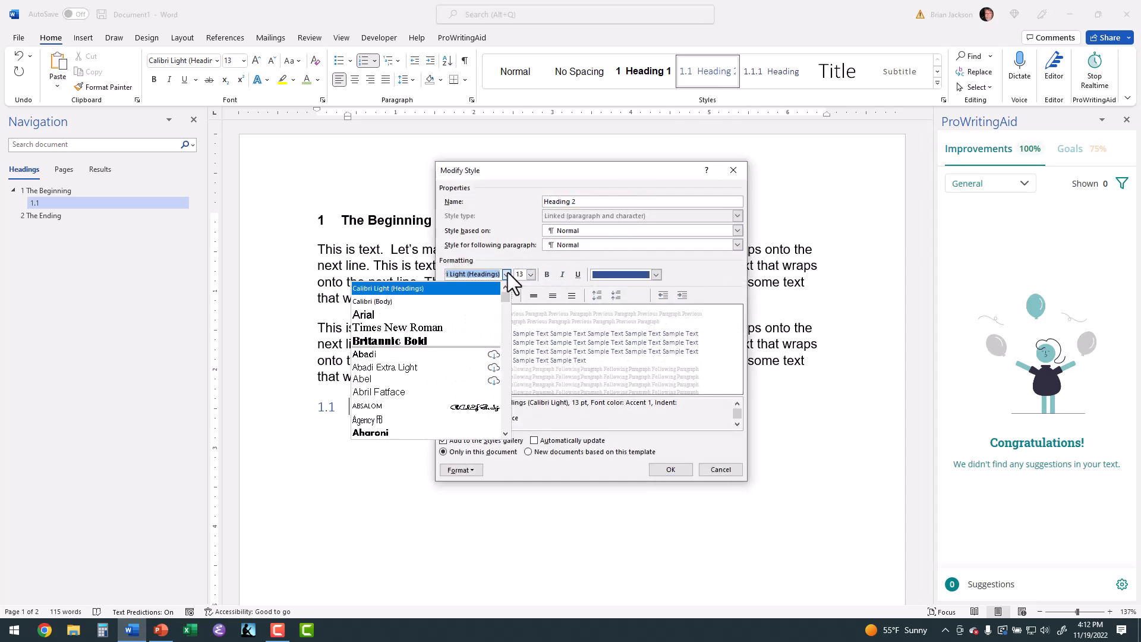
left_click(472, 316)
left_click(531, 274)
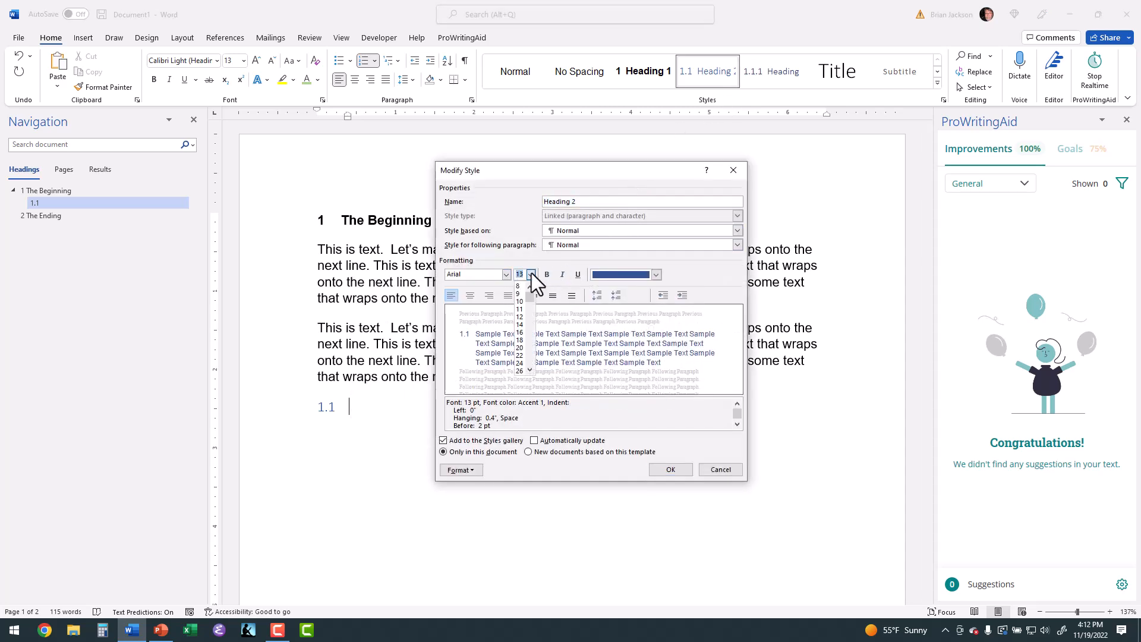
left_click(520, 319)
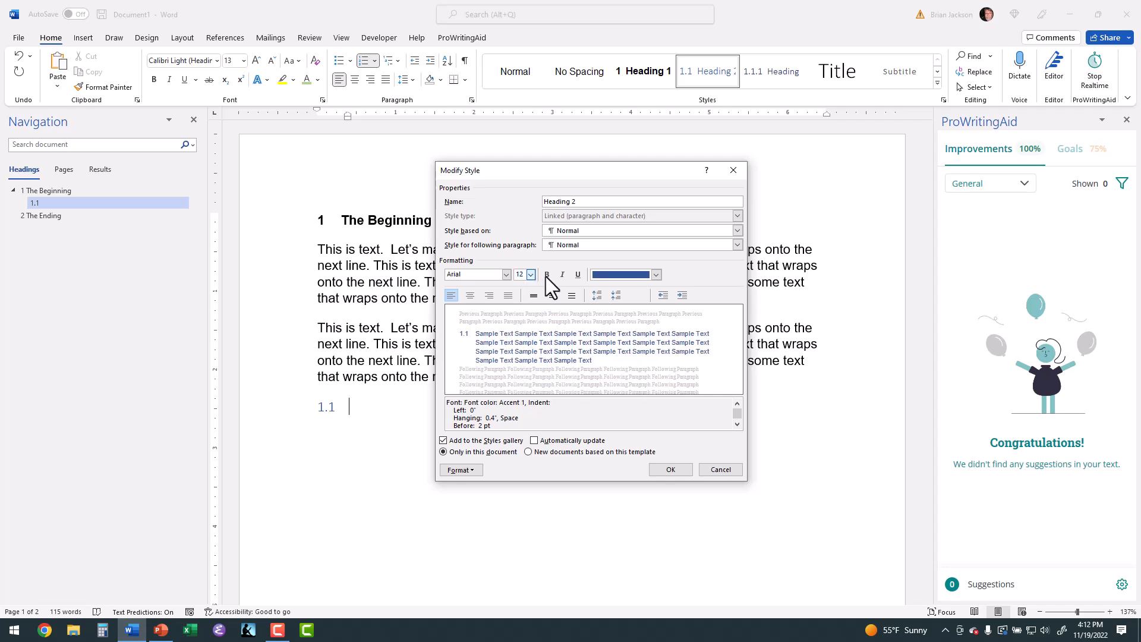
left_click(656, 275)
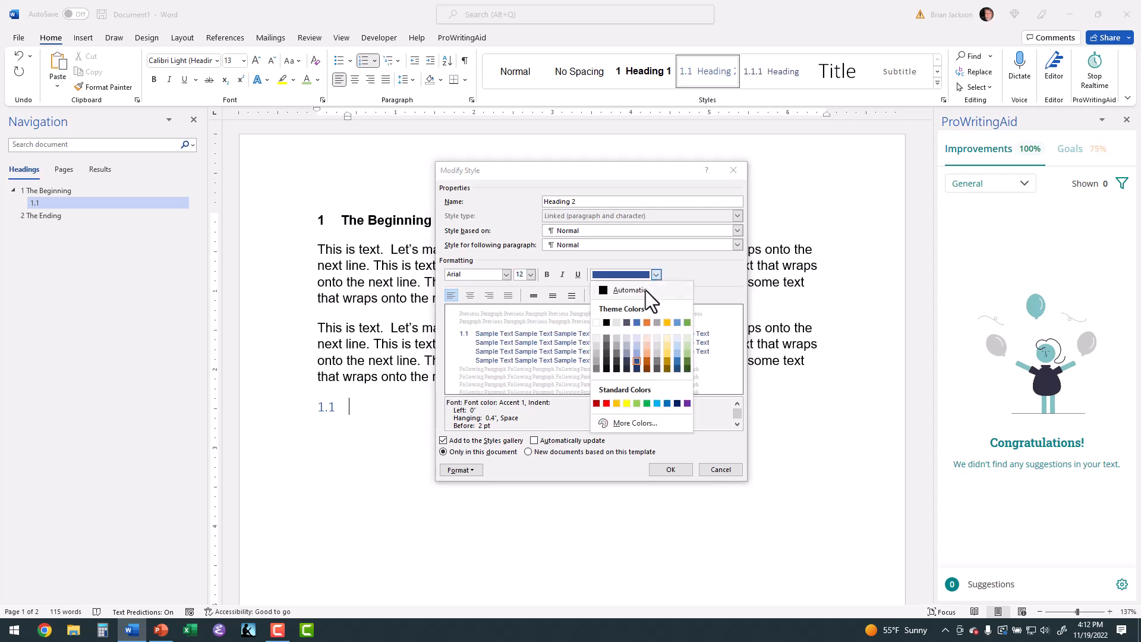
left_click(646, 290)
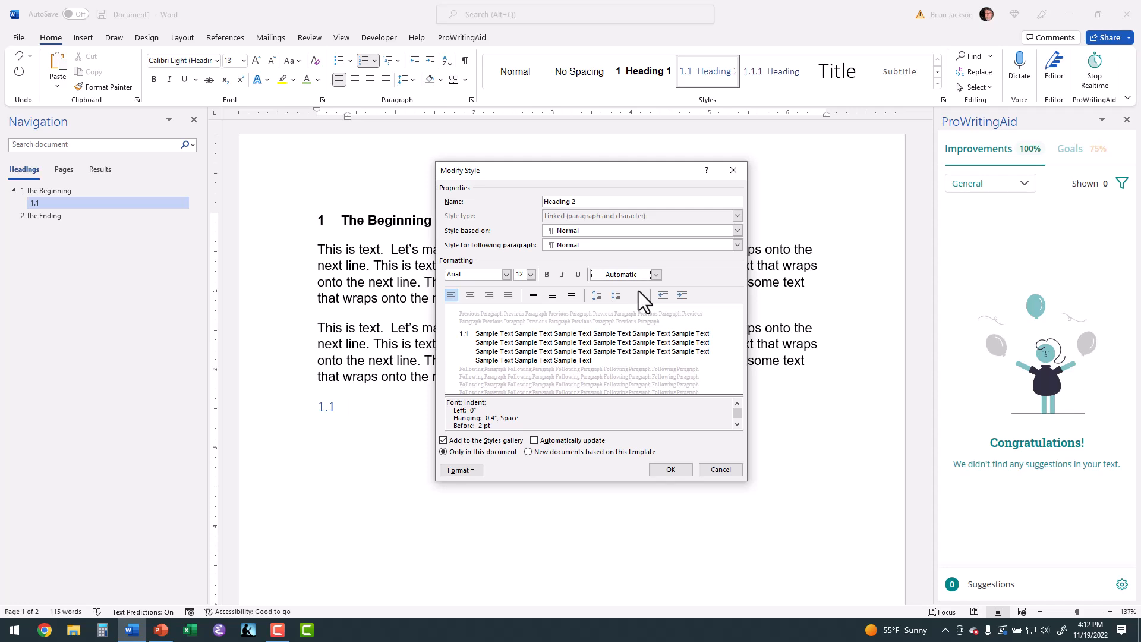
left_click(550, 276)
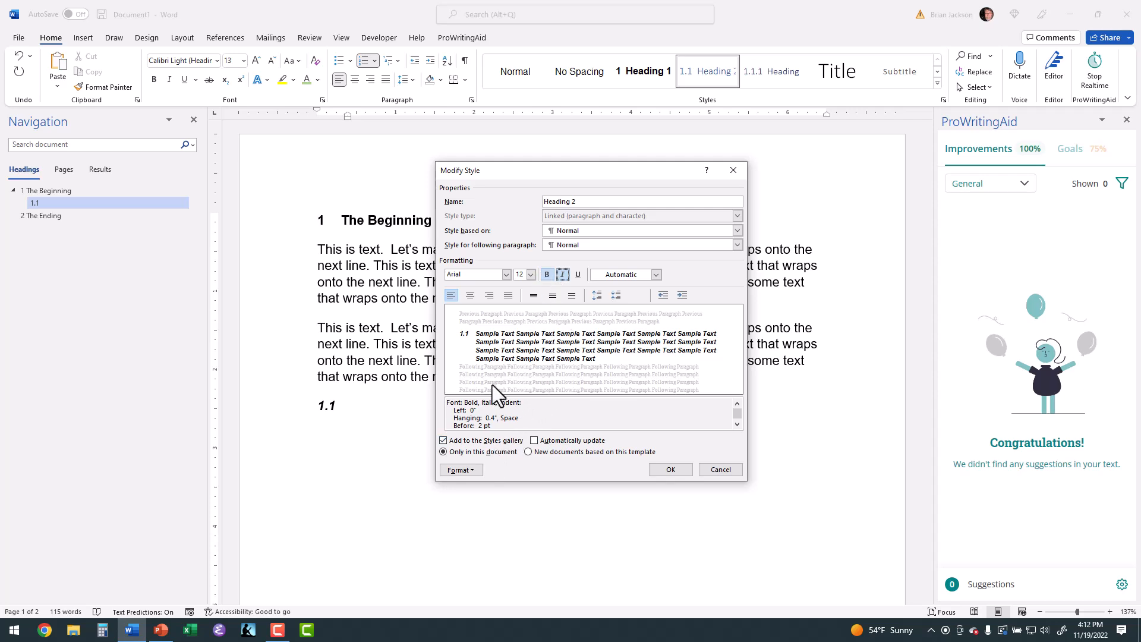
Step: Set the Heading 2 style's paragraph spacing to 0 pt before and 12 pt after
left_click(472, 469)
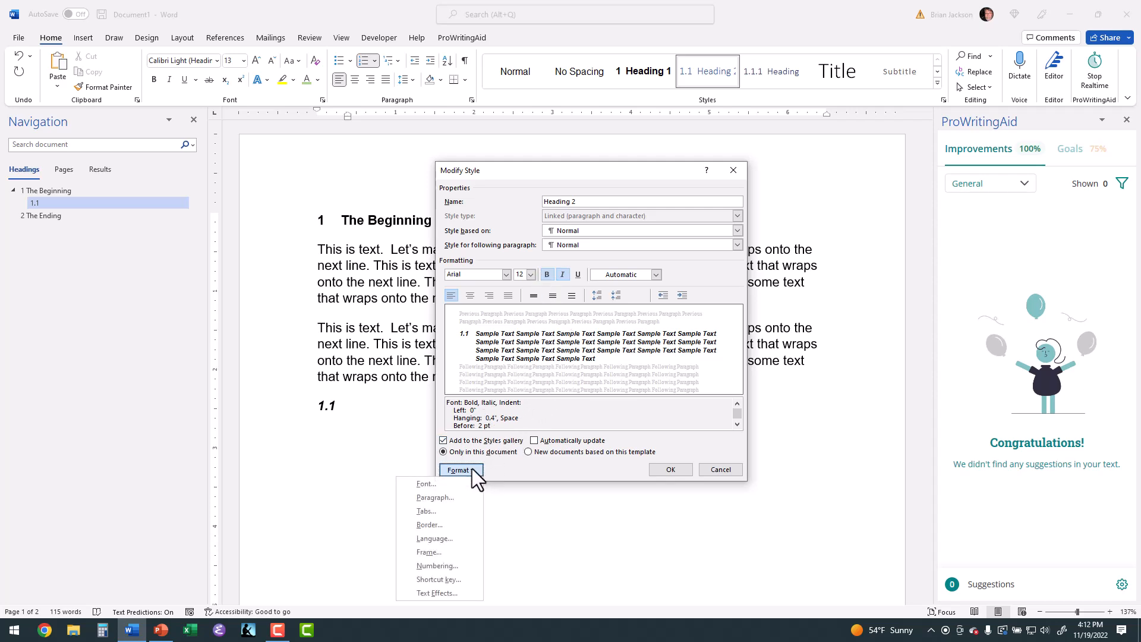
left_click(475, 495)
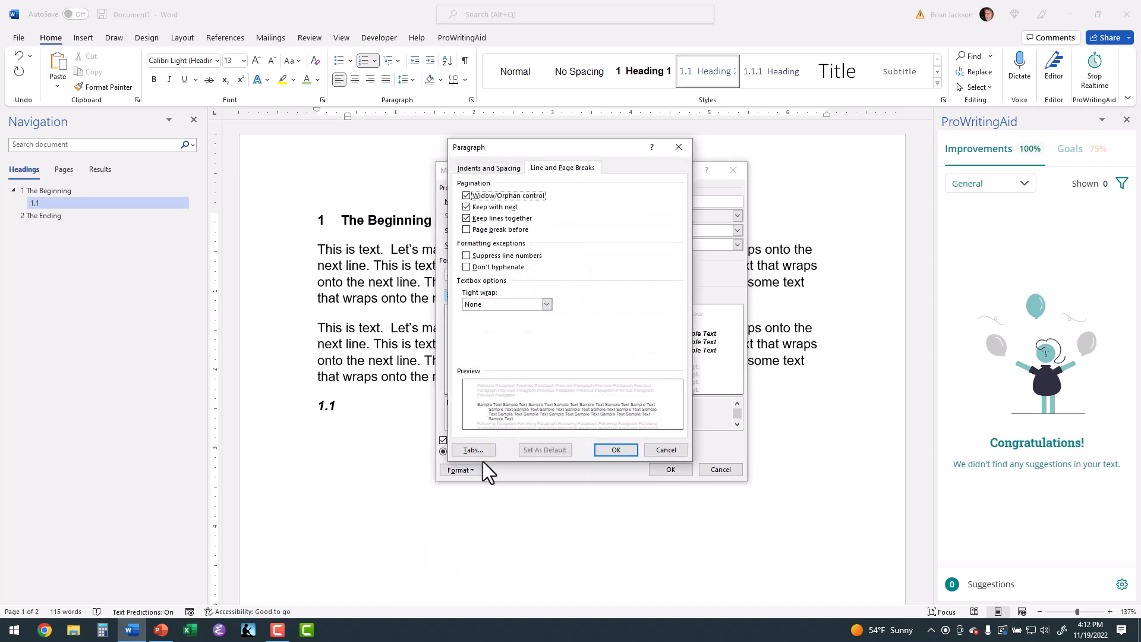
left_click(485, 169)
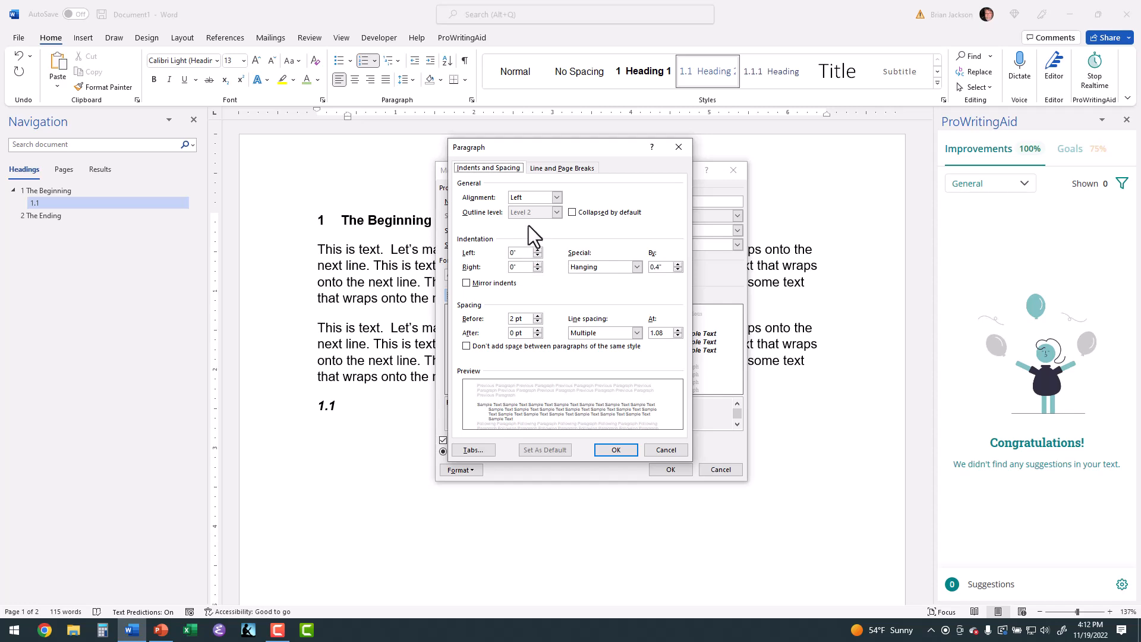
left_click(539, 322)
left_click(538, 330)
left_click(538, 330)
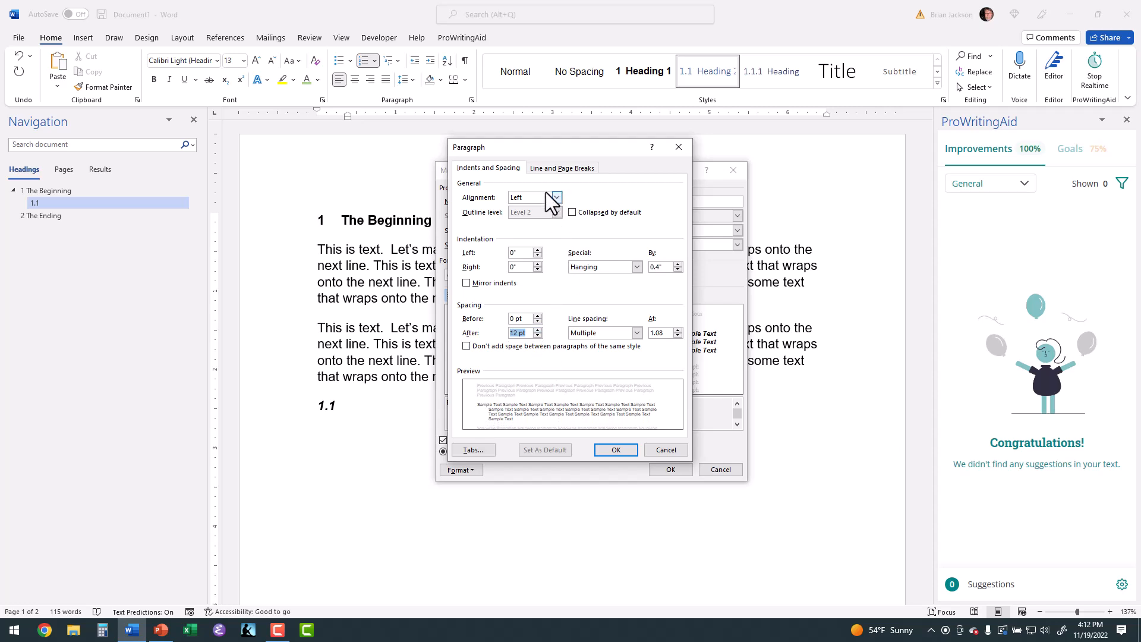
left_click(617, 450)
left_click(670, 470)
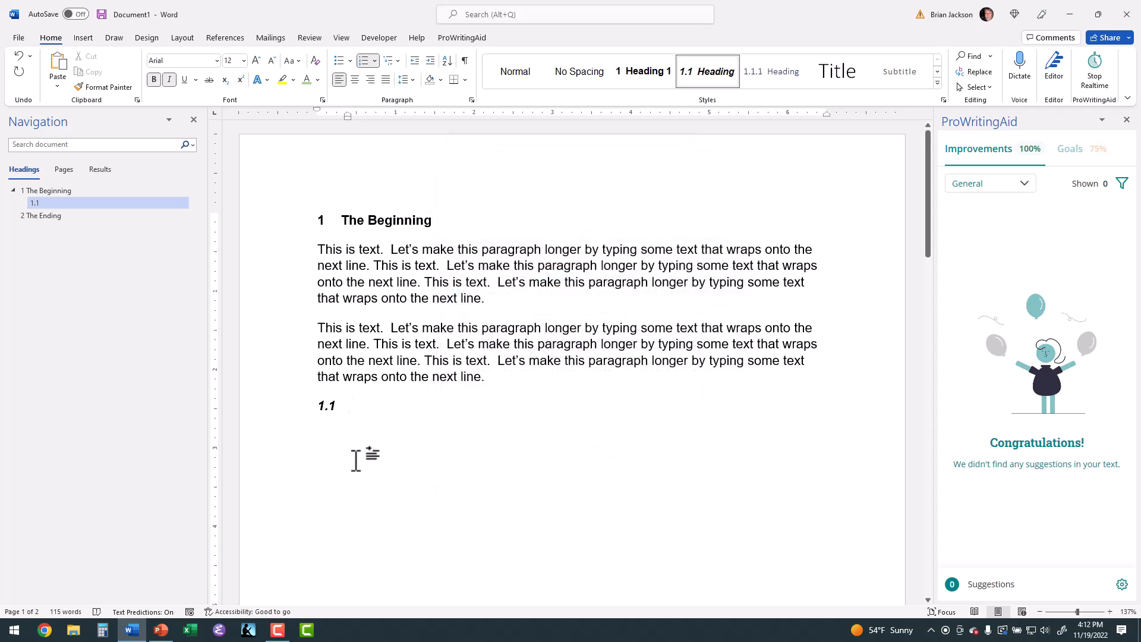
Step: Write "This Is the First Detail" as the text of the empty 1.1 heading and start a new paragraph below it
type("This ")
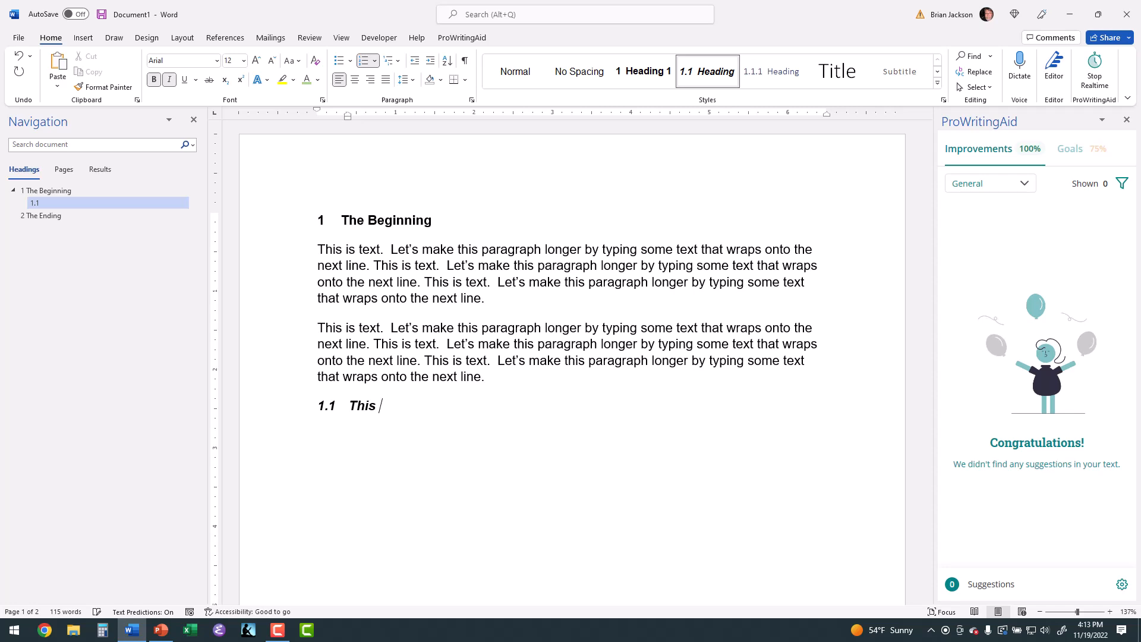
type("is t")
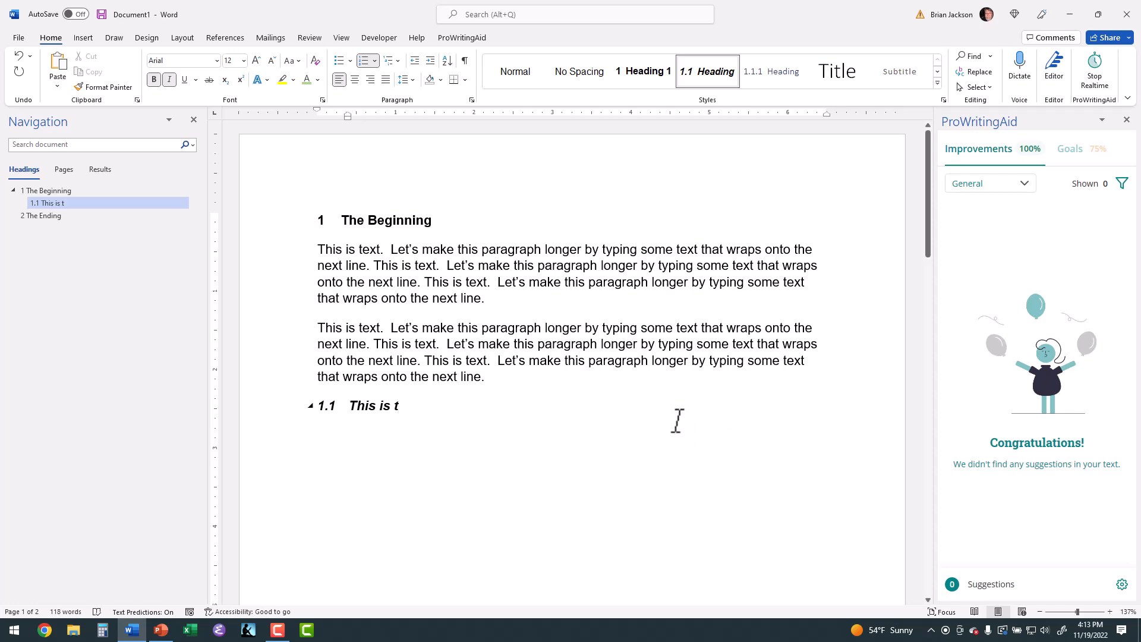
type("he first")
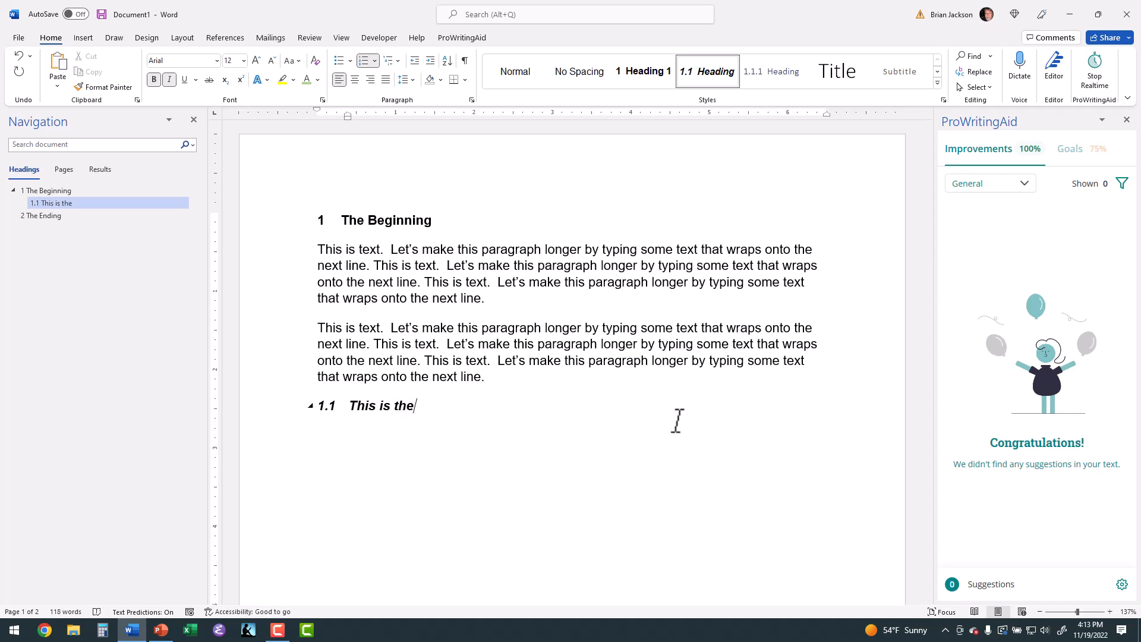
key("ctrl+BackSpace")
key("ctrl+BackSpace")
key("ctrl+BackSpace")
type("Is the First Detail")
key("Return")
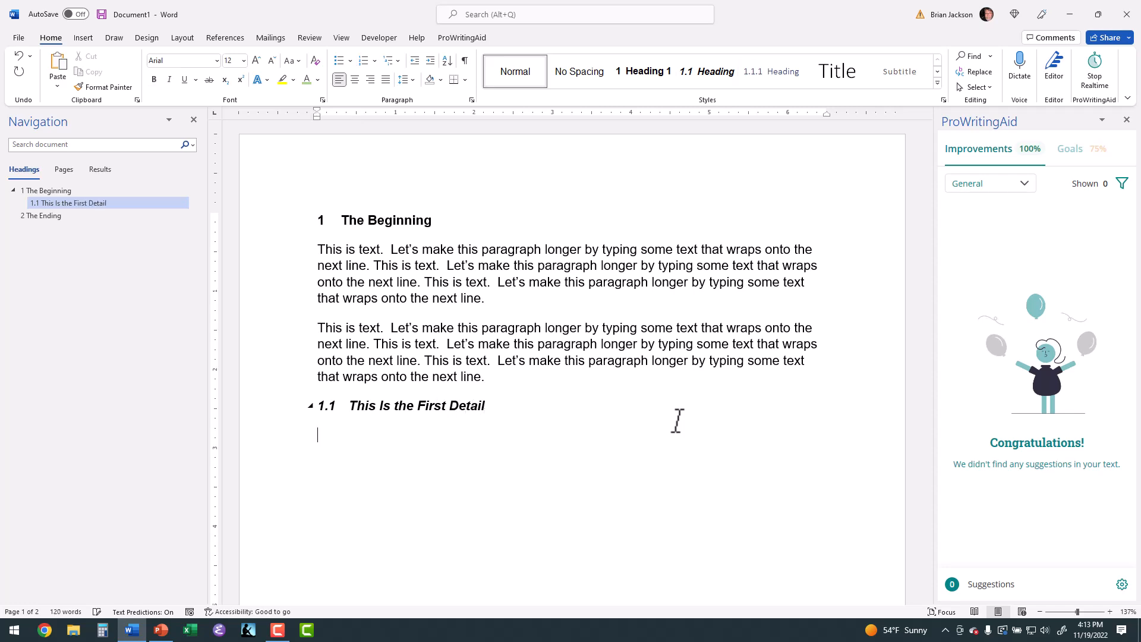
Step: Write "This is the Second Detail" below the first detail heading and apply the Heading 2 style to it
type("This is the Second De")
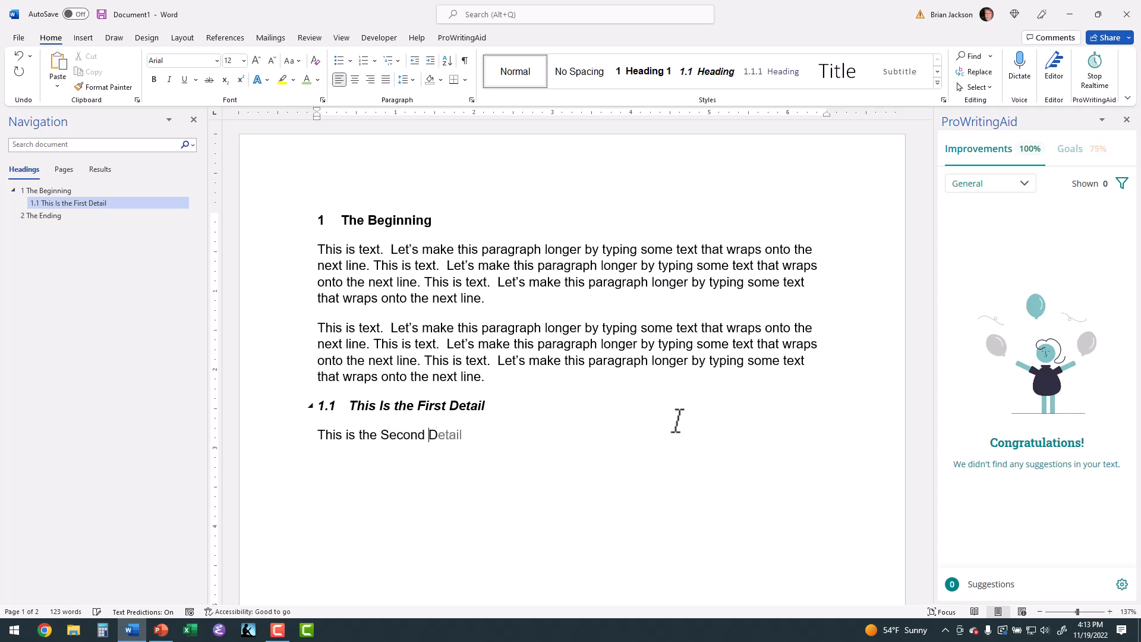
type("tail")
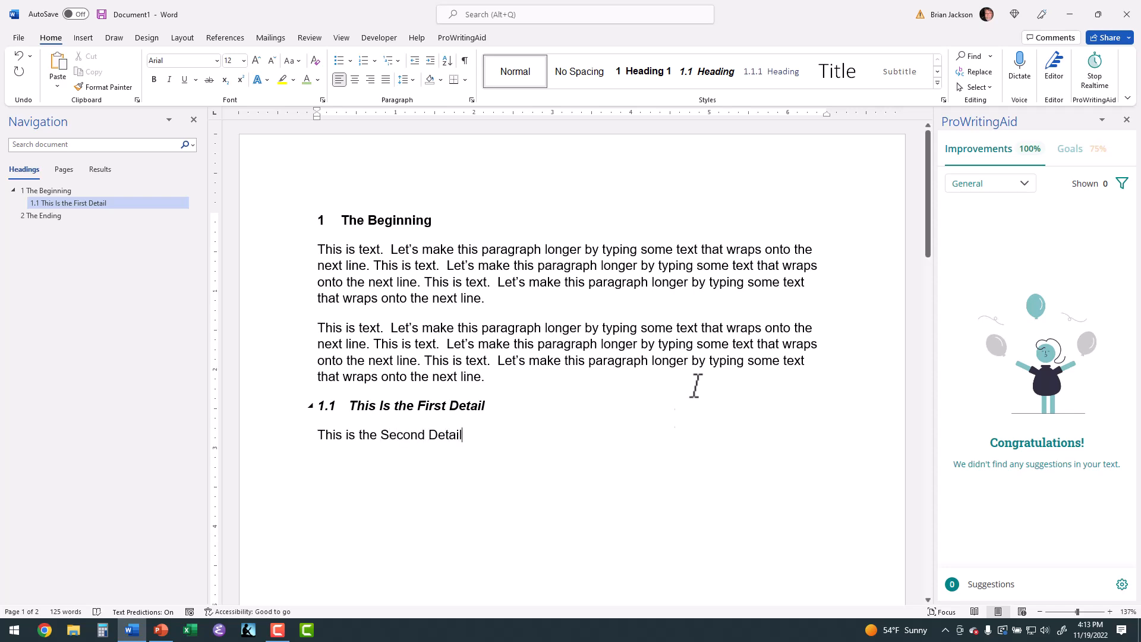
left_click(708, 71)
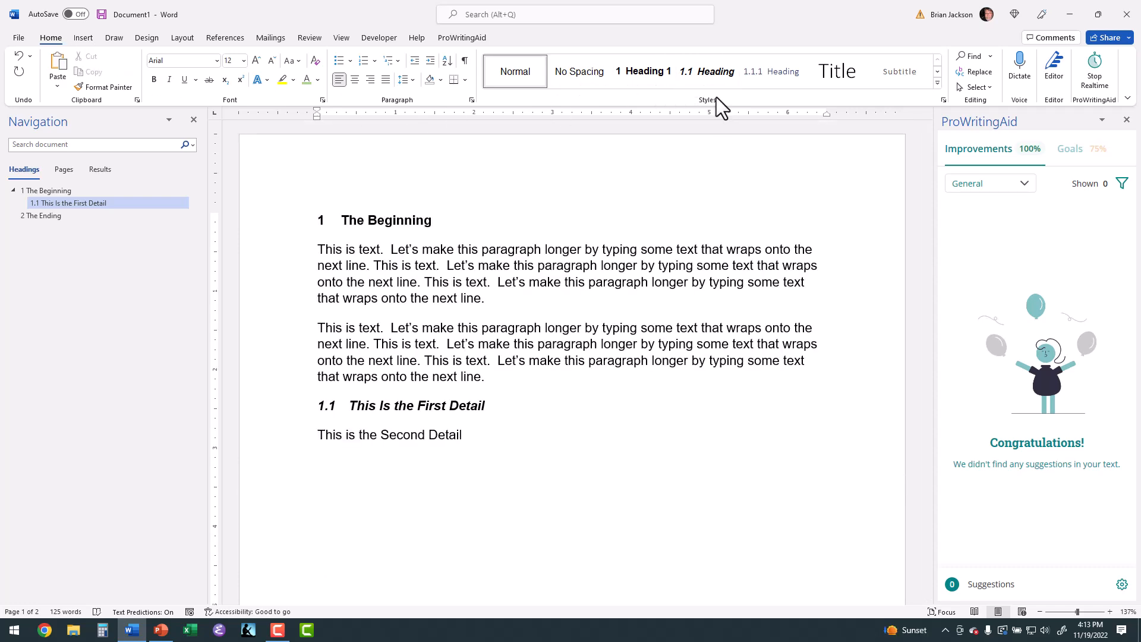
left_click(711, 71)
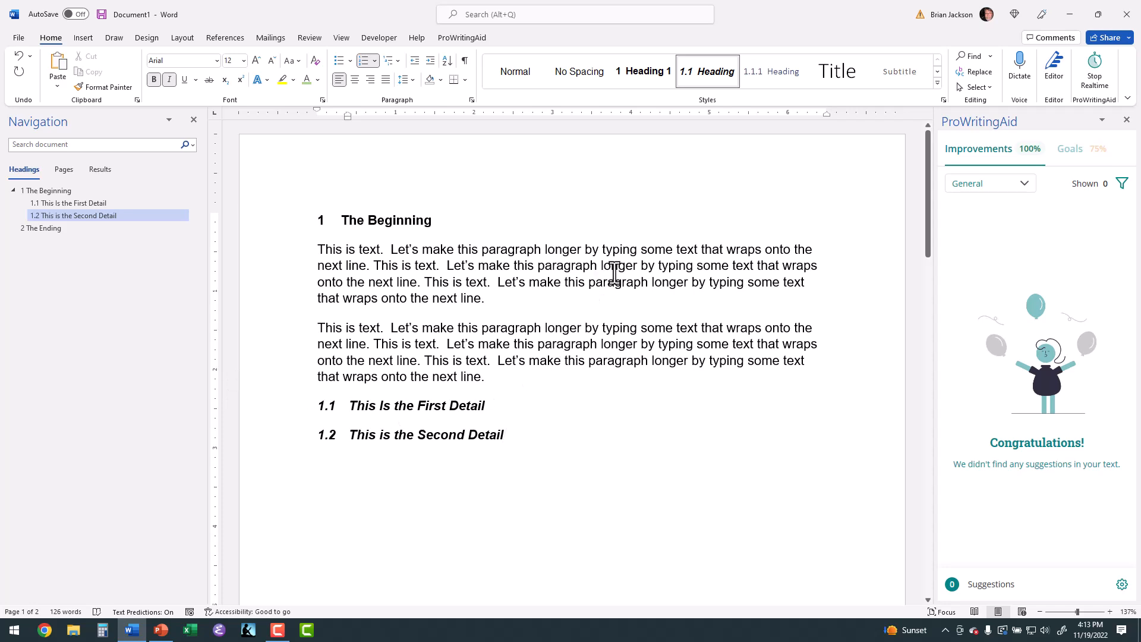
Step: Modify the Heading 3 style to Arial and italic, with the automatic font colour
right_click(785, 67)
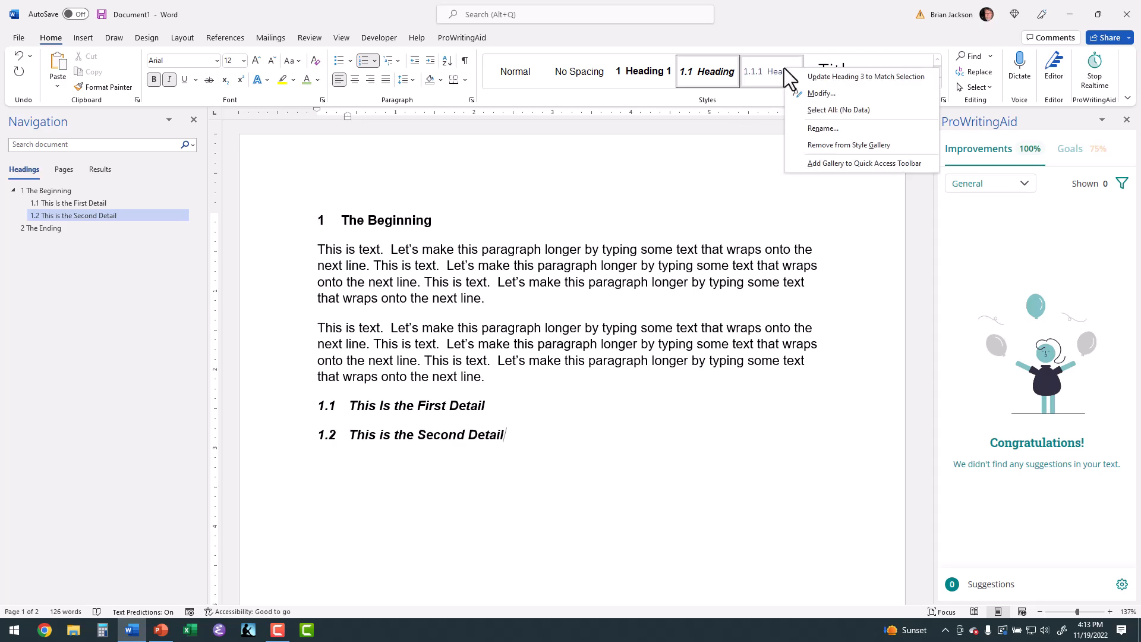
left_click(812, 93)
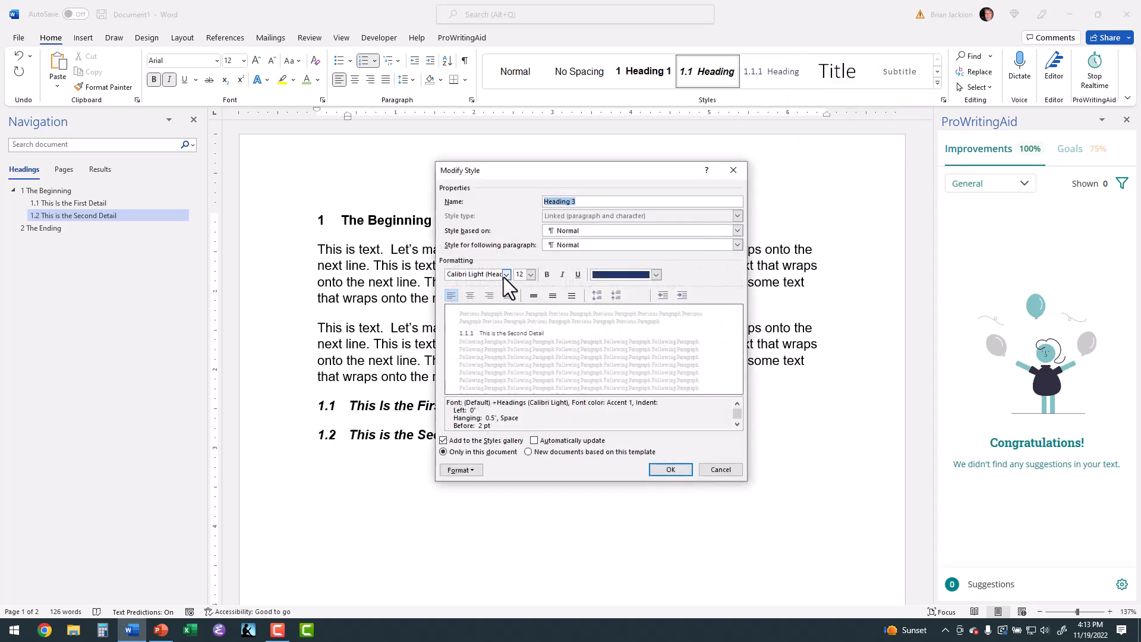
left_click(506, 275)
left_click(464, 314)
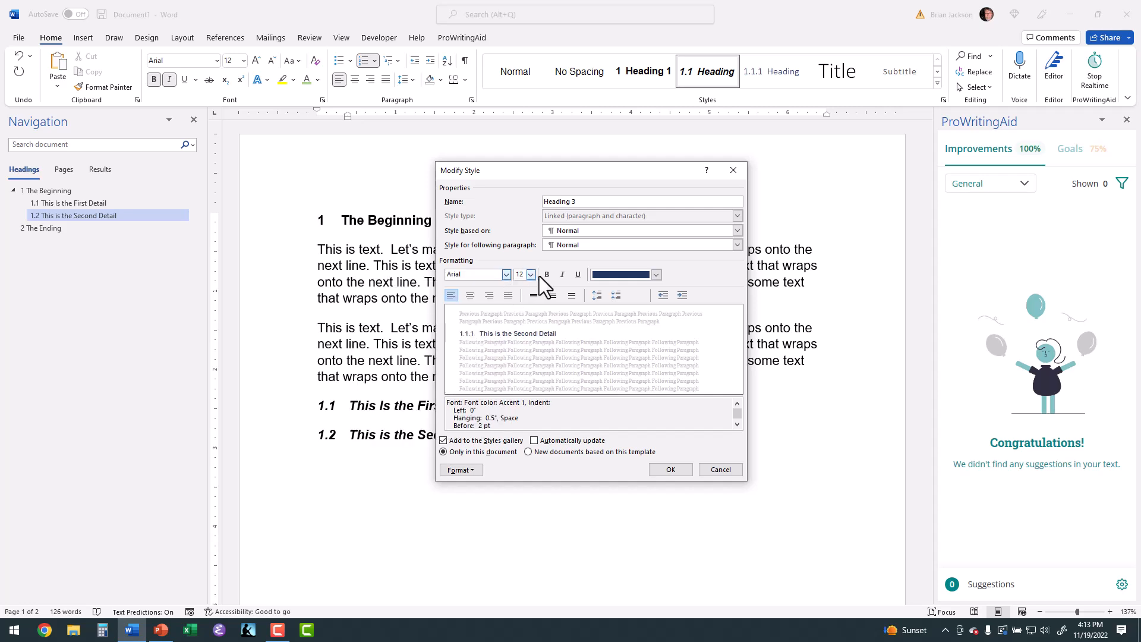
left_click(563, 274)
left_click(658, 277)
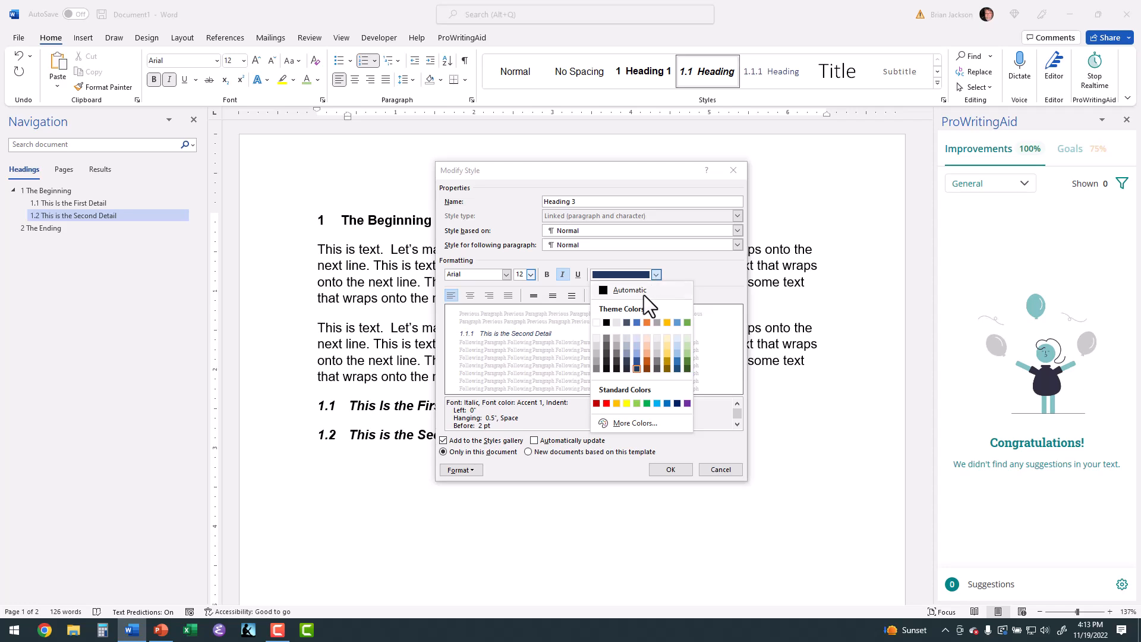
left_click(644, 290)
Step: Set the Heading 3 style's spacing to 0 pt before and 12 pt after, and apply the style to "This is the Second Detail"
left_click(470, 469)
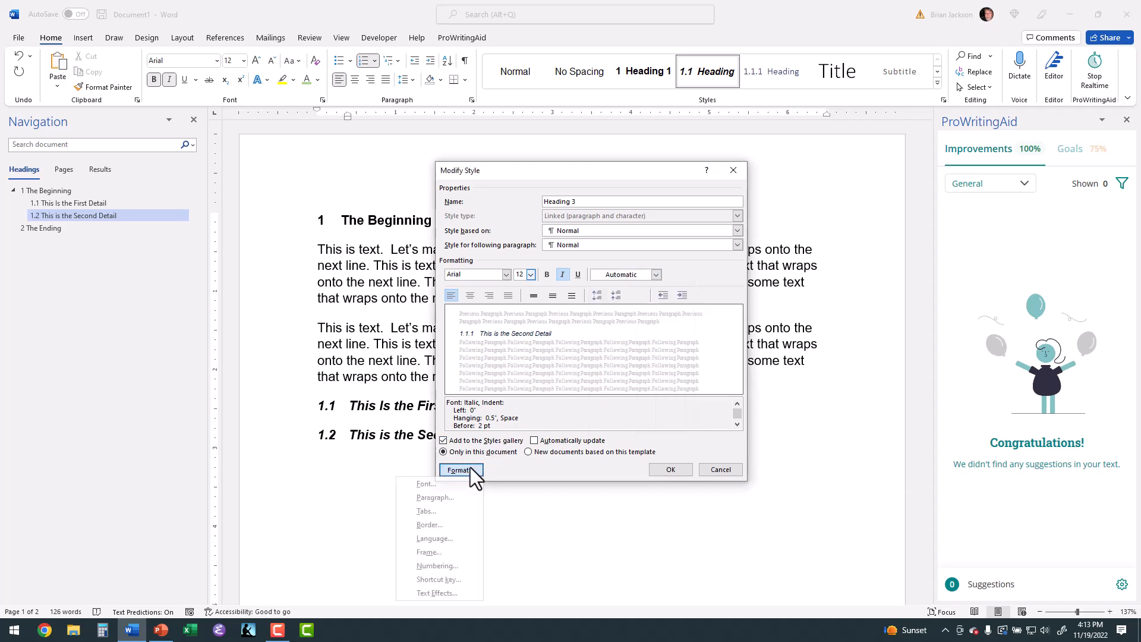
left_click(461, 499)
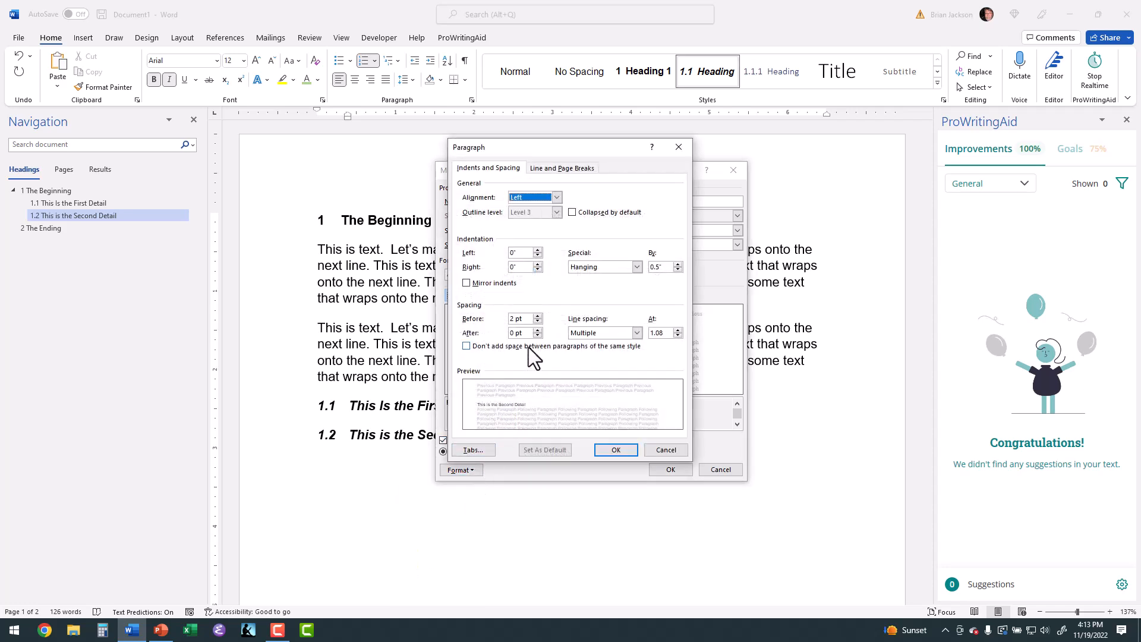
left_click(538, 322)
left_click(538, 330)
left_click(538, 330)
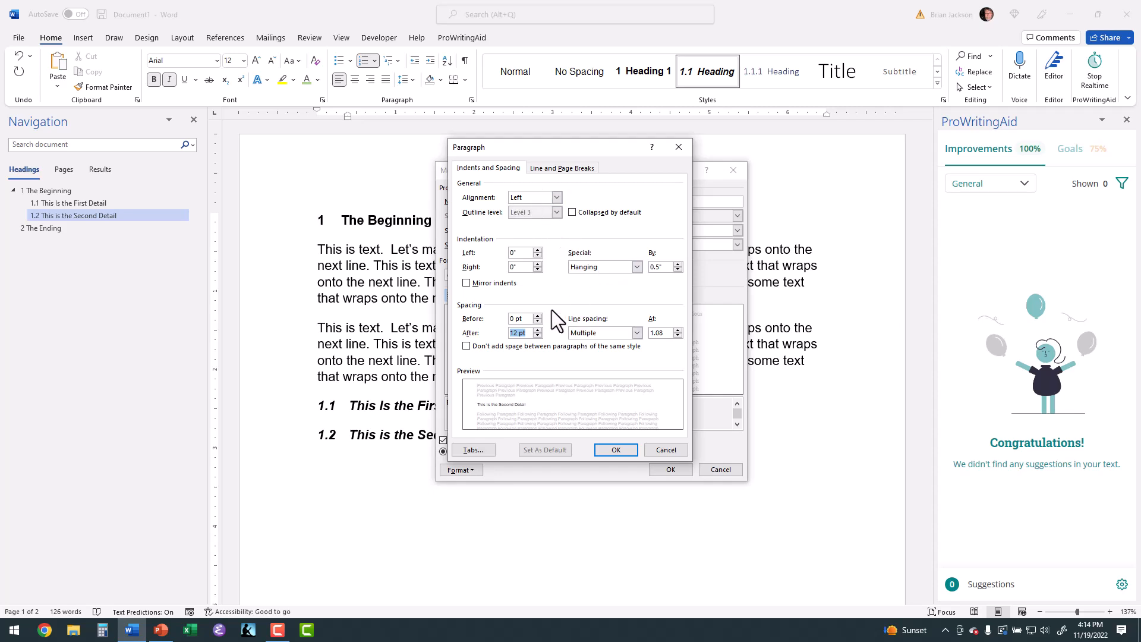
left_click(616, 450)
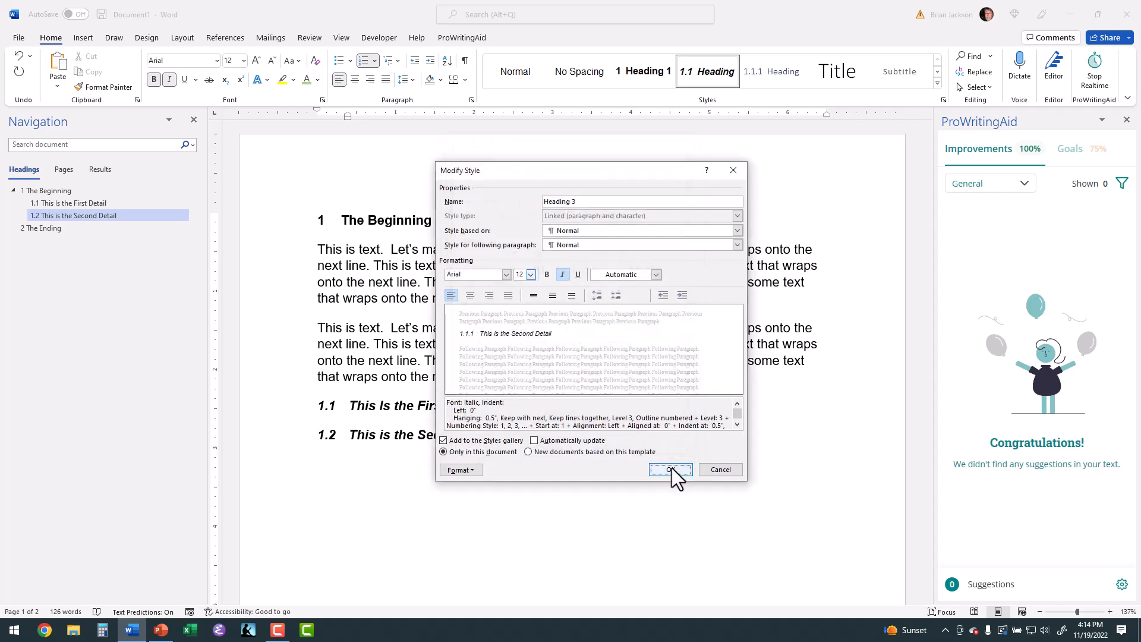
left_click(670, 469)
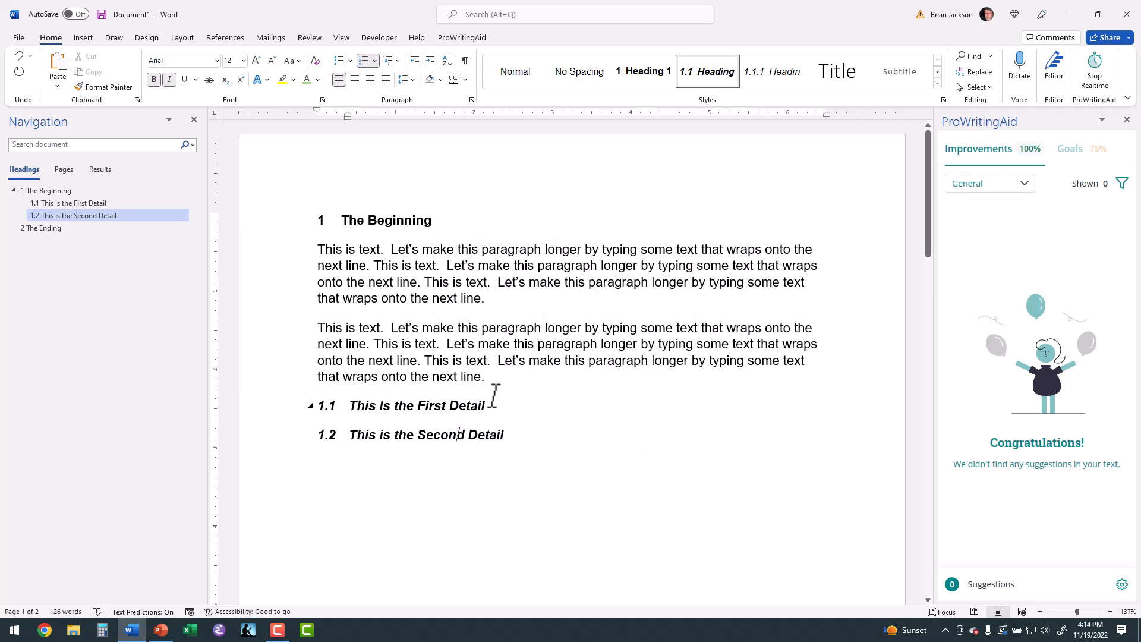
left_click(770, 68)
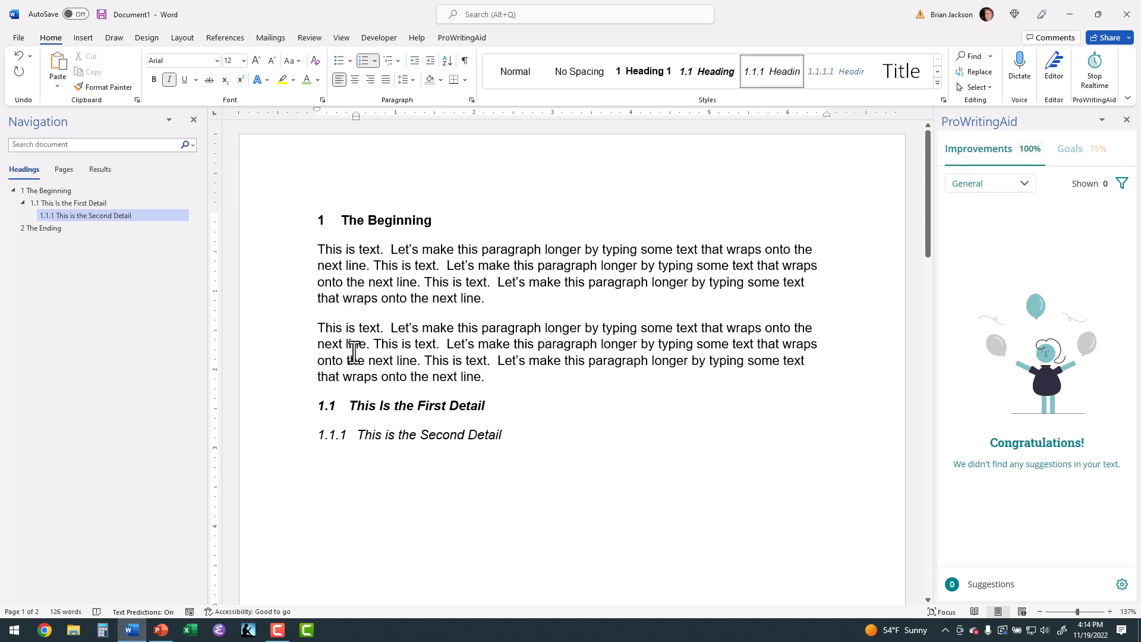
Step: Add the line "Another Second Level" below The Ending and apply the Heading 2 style to it
left_click(48, 229)
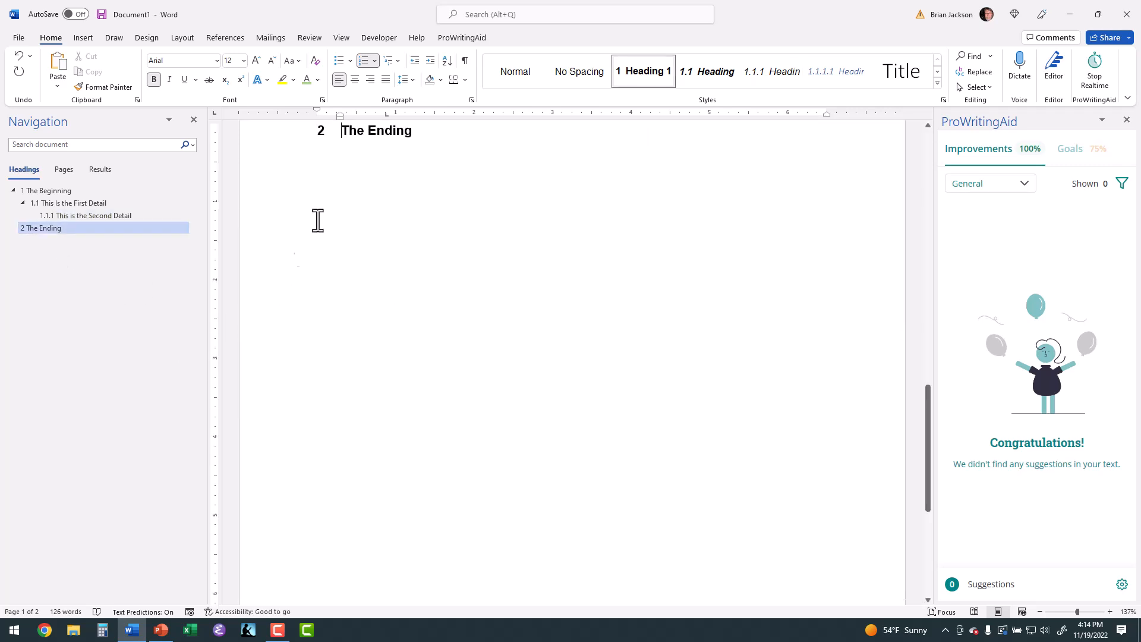
key("Return")
type("Another s")
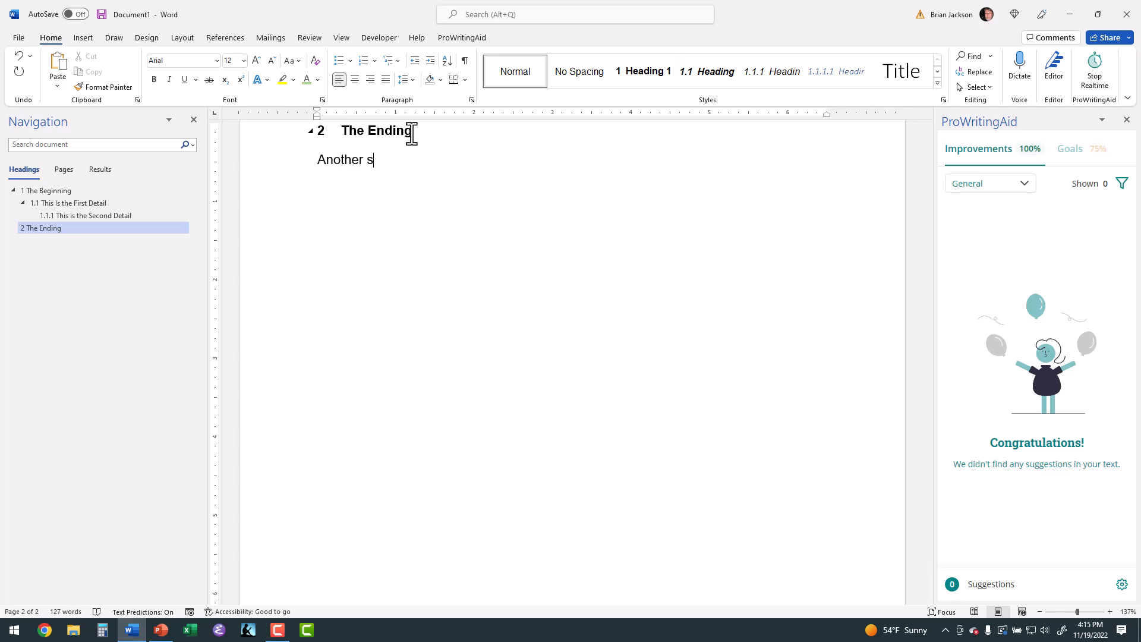
key("BackSpace")
type("Second Level")
left_click(690, 74)
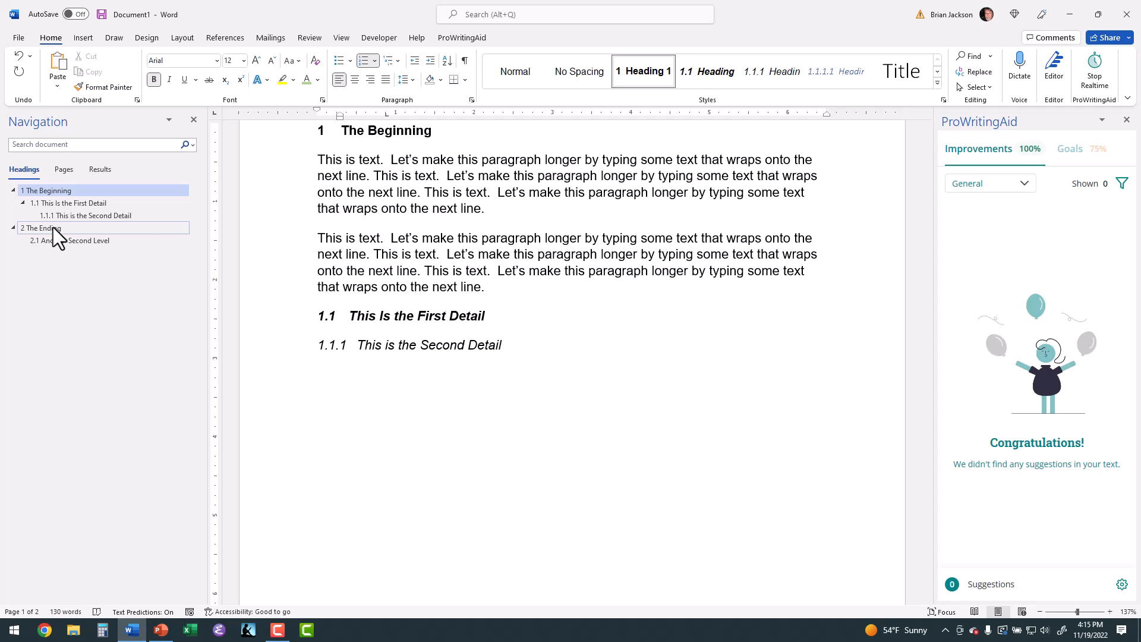
Step: Move the whole The Ending chapter, including its subheading, ahead of The Beginning
left_click_drag(53, 227, 53, 186)
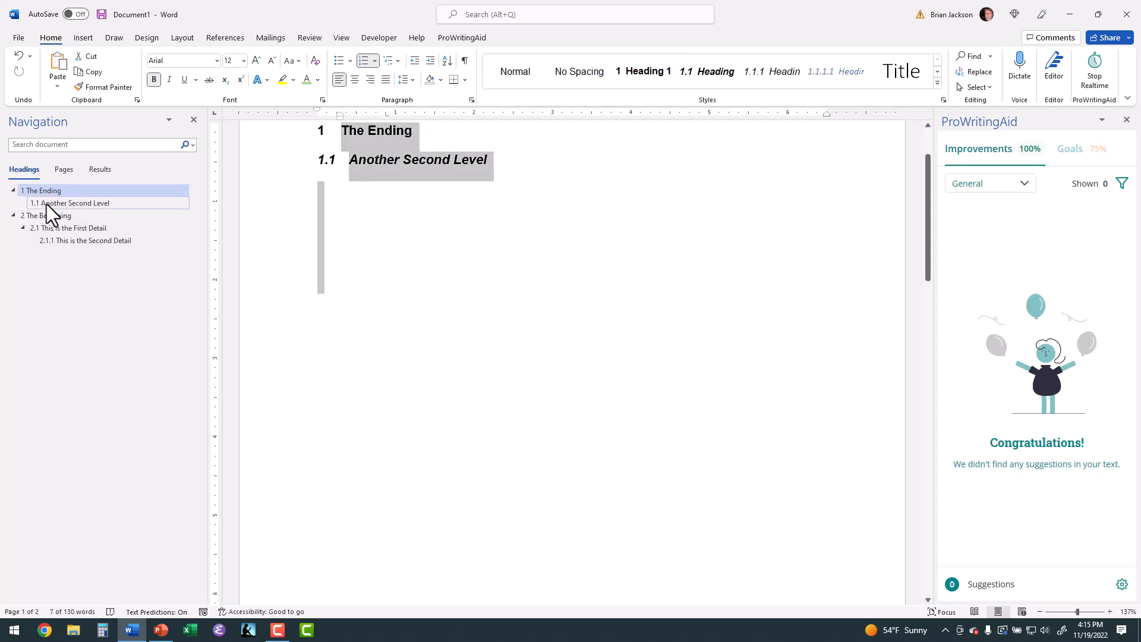